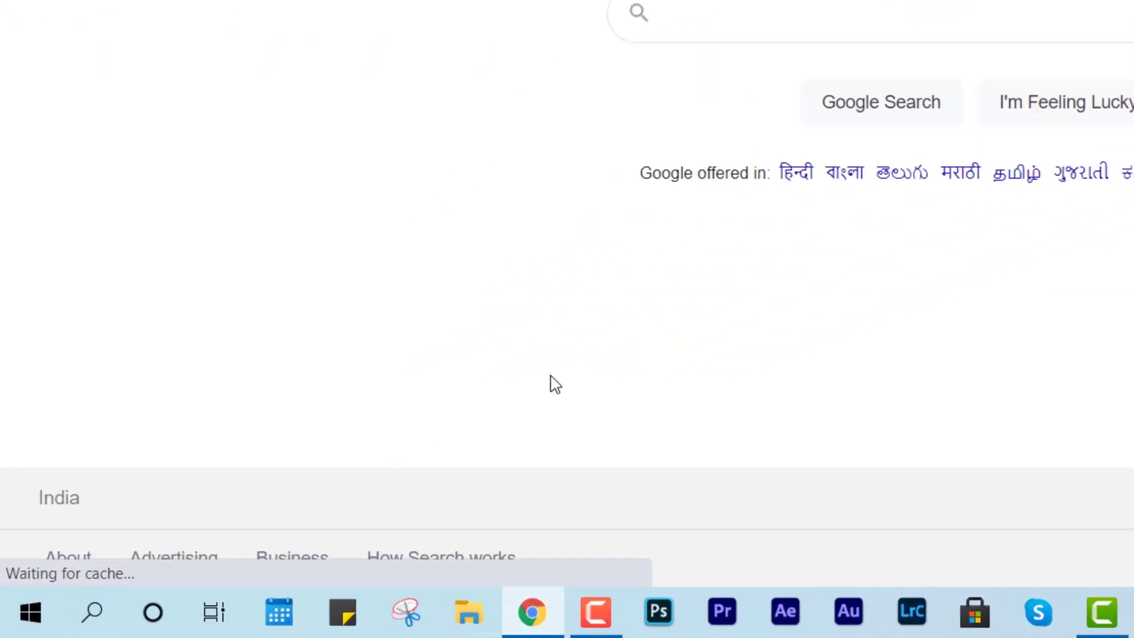
# Highlight the India location and the offered languages on the Google homepage
pyautogui.doubleClick(59, 497)
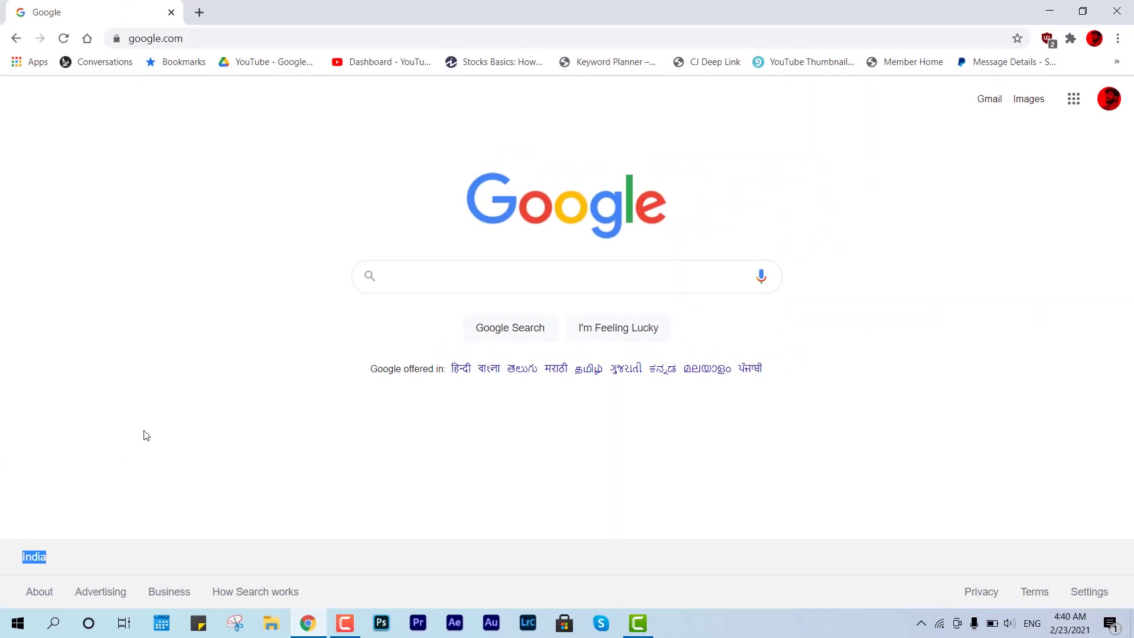
pyautogui.moveTo(841, 371); pyautogui.dragTo(378, 445)
pyautogui.click(377, 445)
# Search Google for 'vpngate' and open the VPN Gate Download page on vpngate.net
pyautogui.click(424, 287)
pyautogui.write('vpngate')
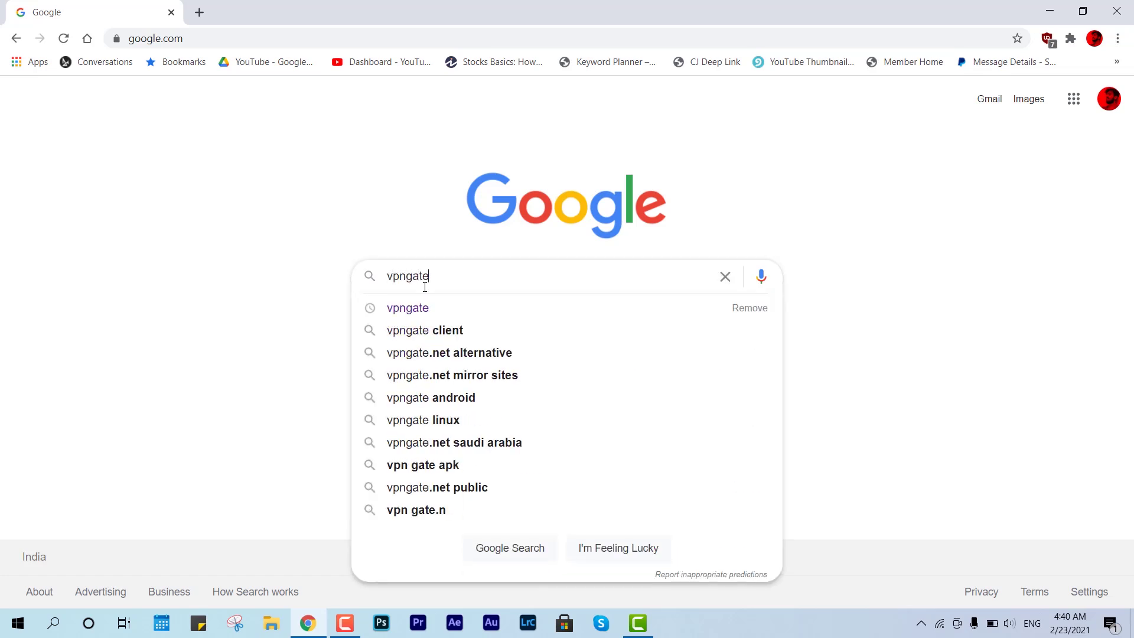
pyautogui.press('Return')
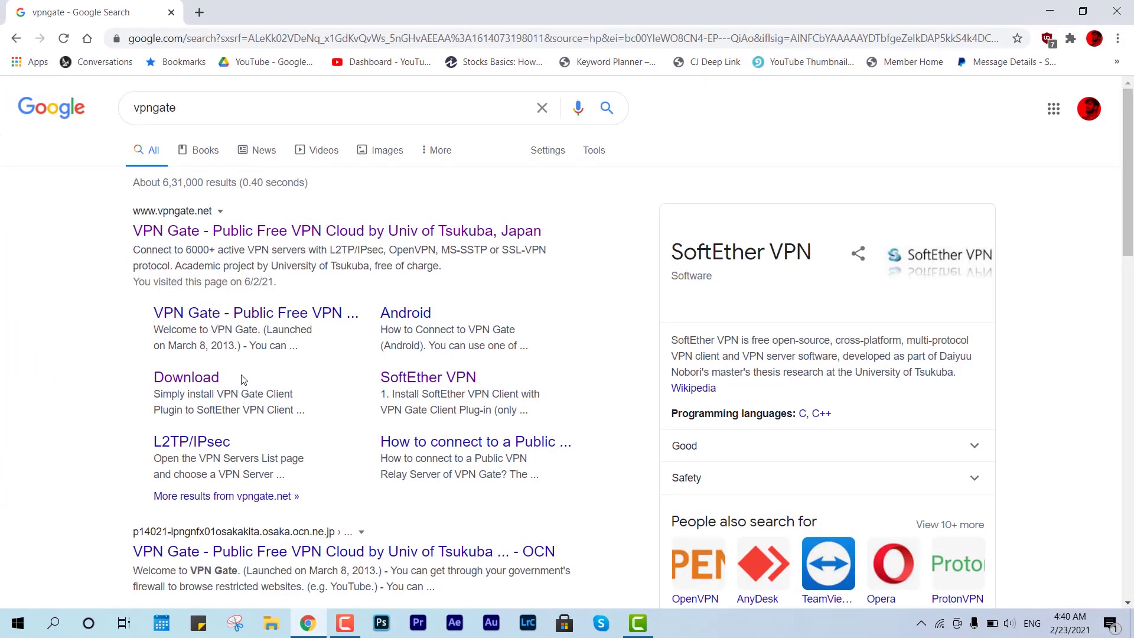
pyautogui.click(211, 377)
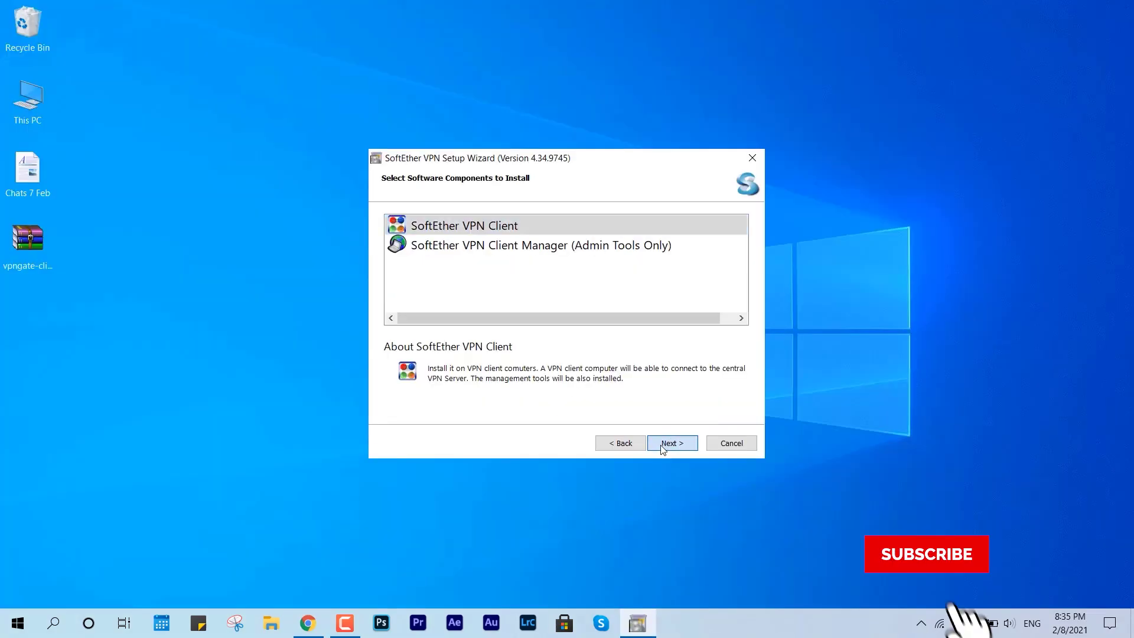
# Complete the SoftEther VPN Client setup wizard, then launch Client Manager maximized
pyautogui.click(669, 443)
pyautogui.click(680, 444)
pyautogui.click(680, 444)
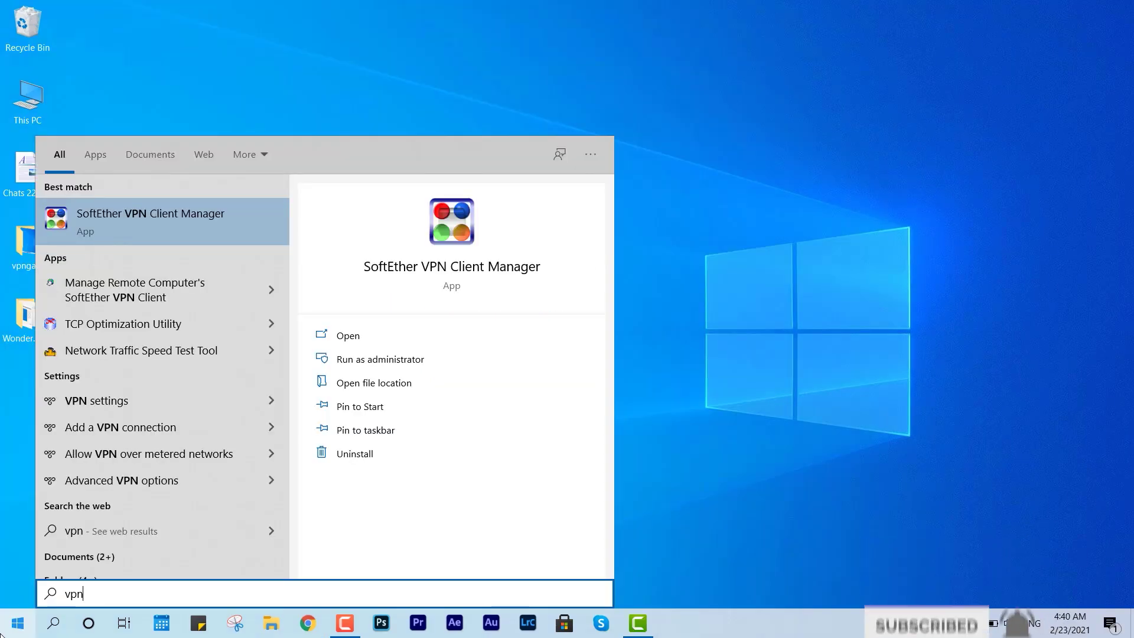
pyautogui.press('Return')
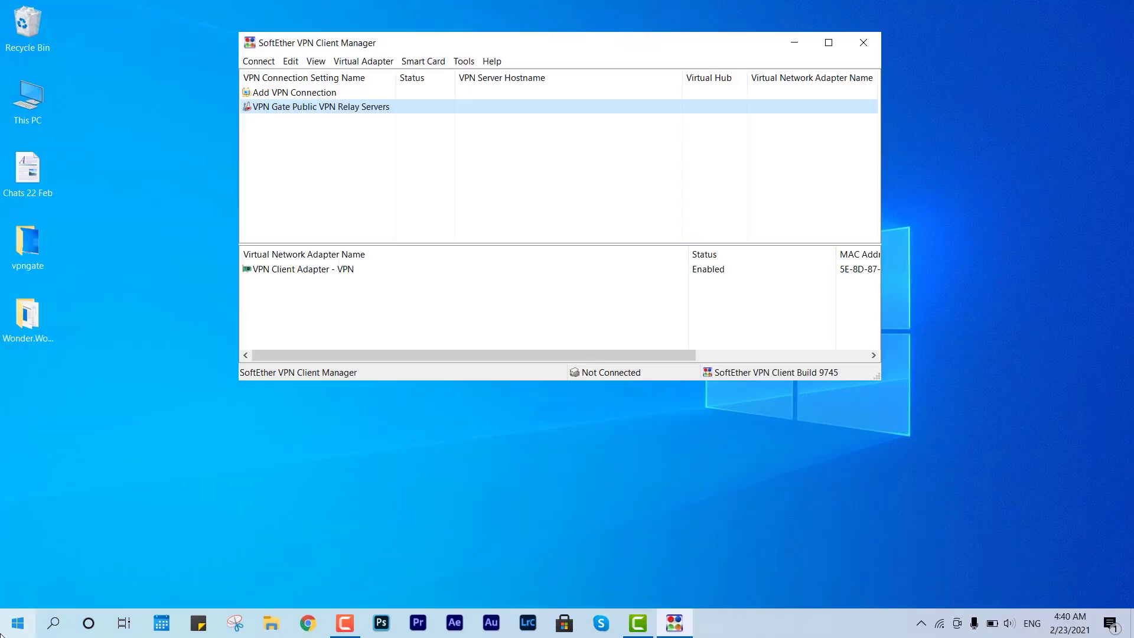
pyautogui.click(828, 42)
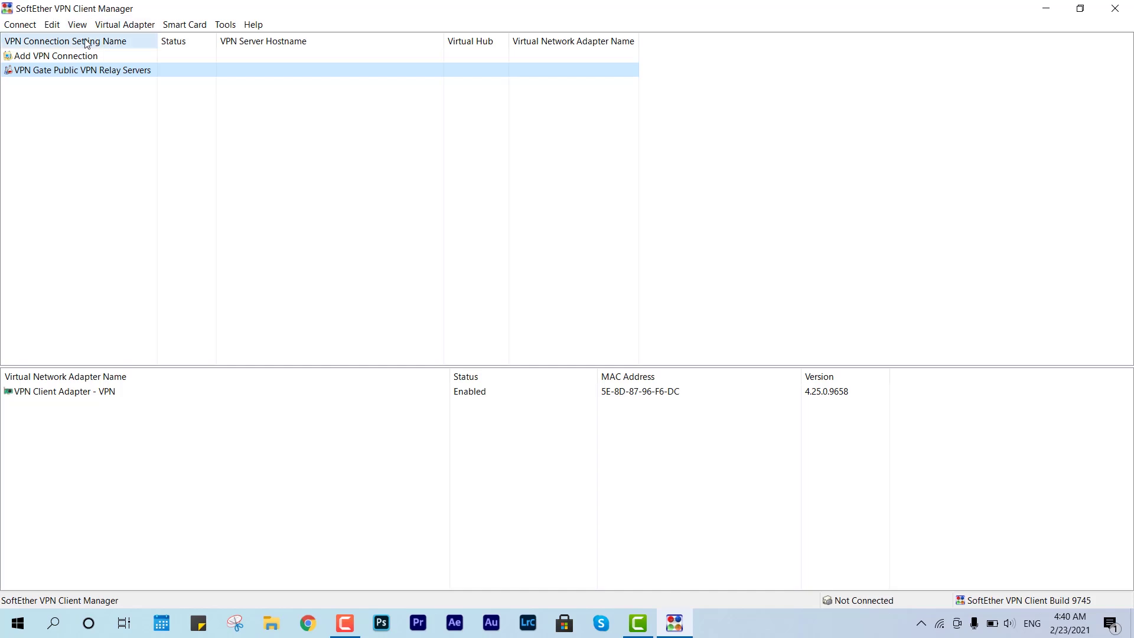
# Delete the 'VPN Client Adapter - VPN' virtual network adapter
pyautogui.click(66, 394)
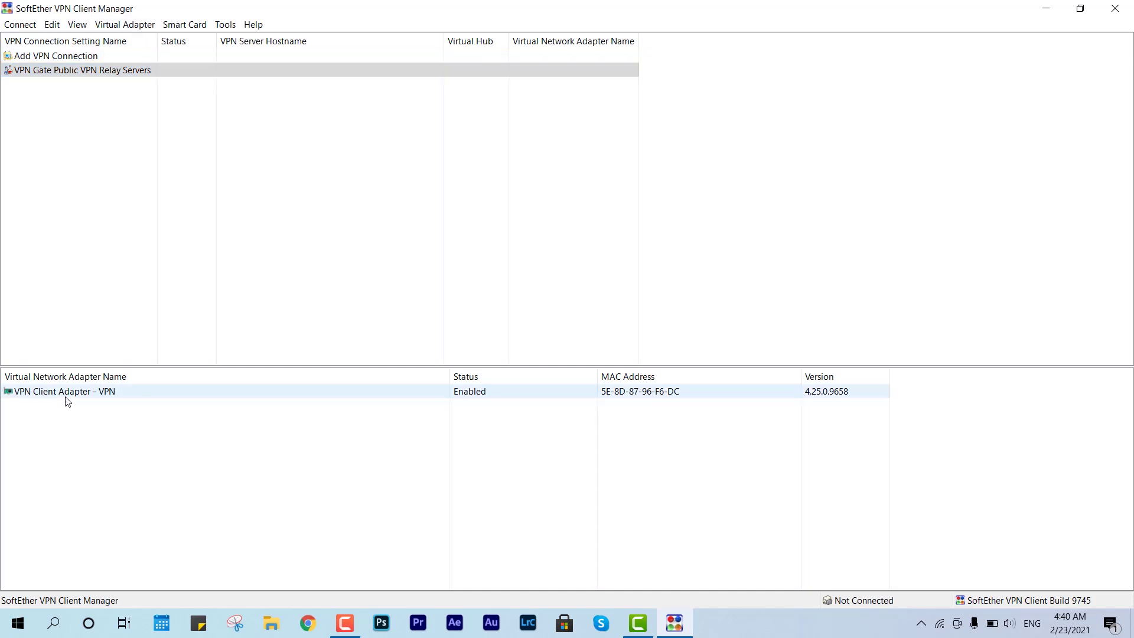
pyautogui.press('Delete')
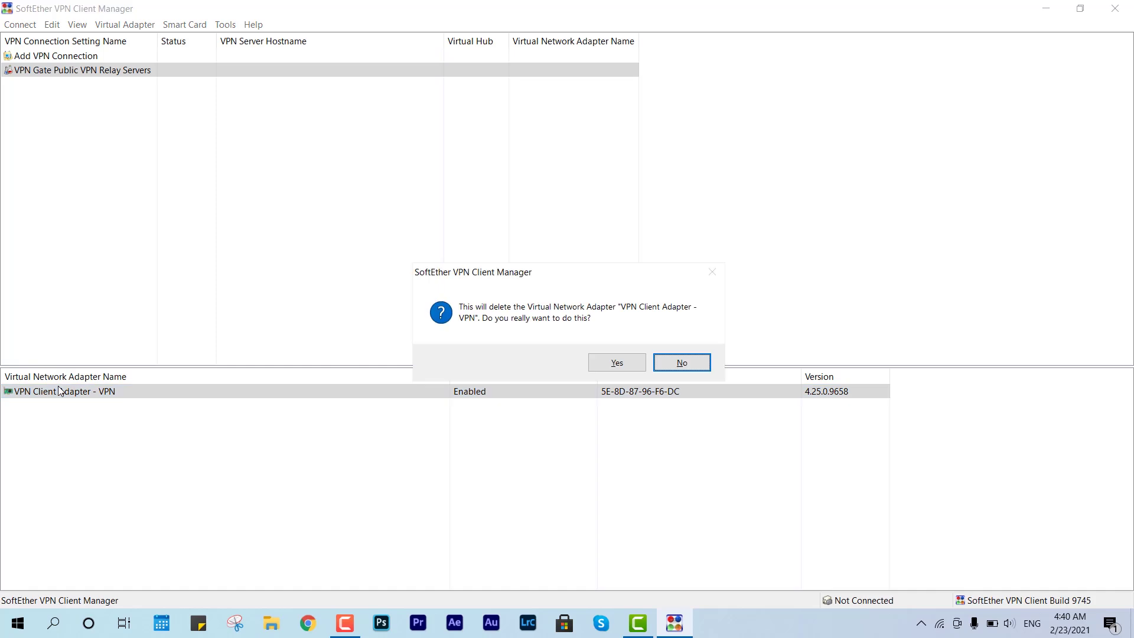
pyautogui.click(638, 367)
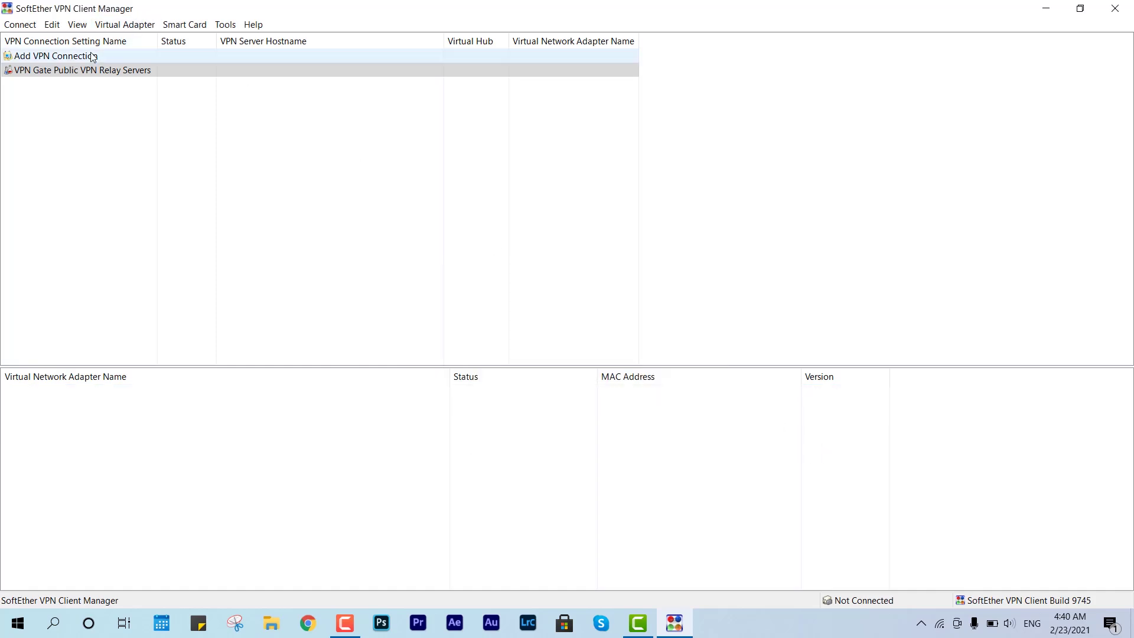
# Create a new virtual network adapter with the default name VPN
pyautogui.doubleClick(92, 57)
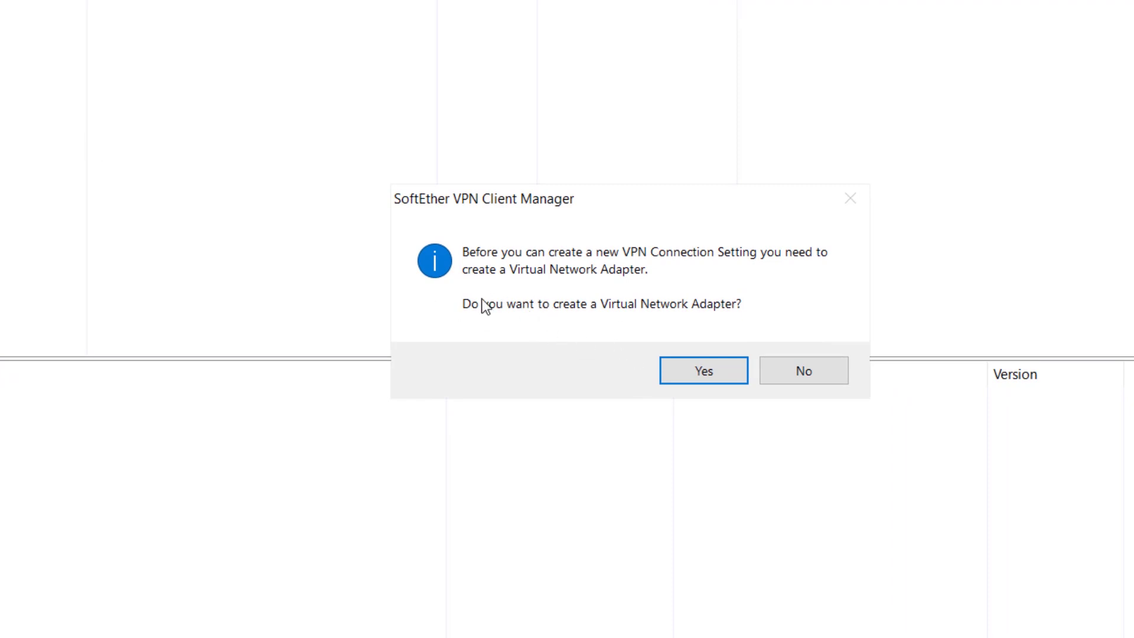
pyautogui.click(690, 378)
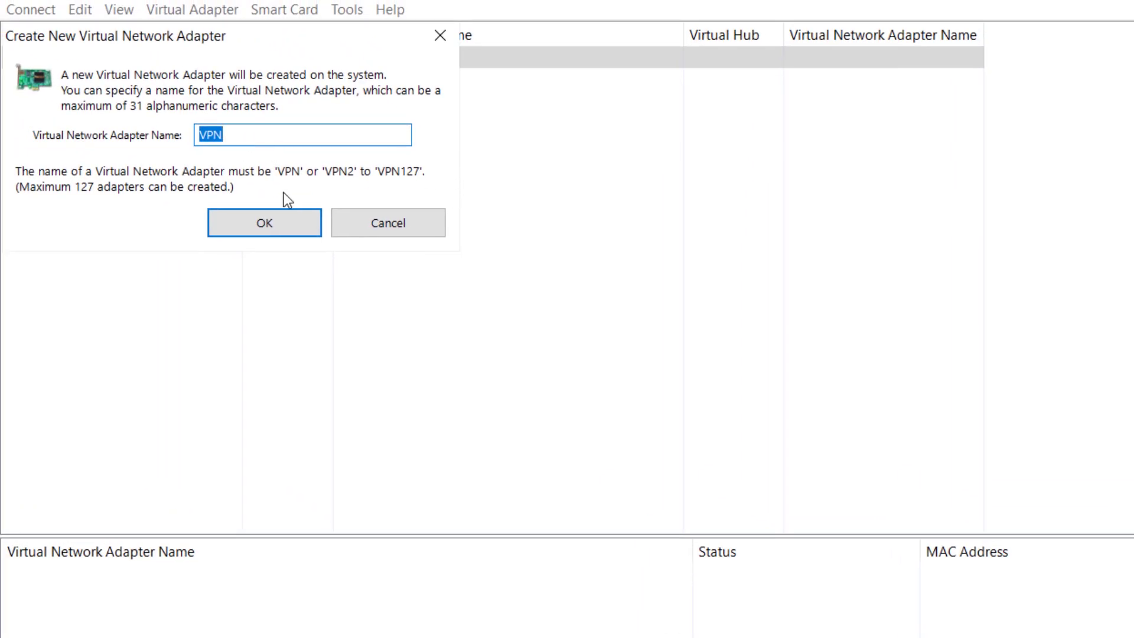
pyautogui.click(268, 223)
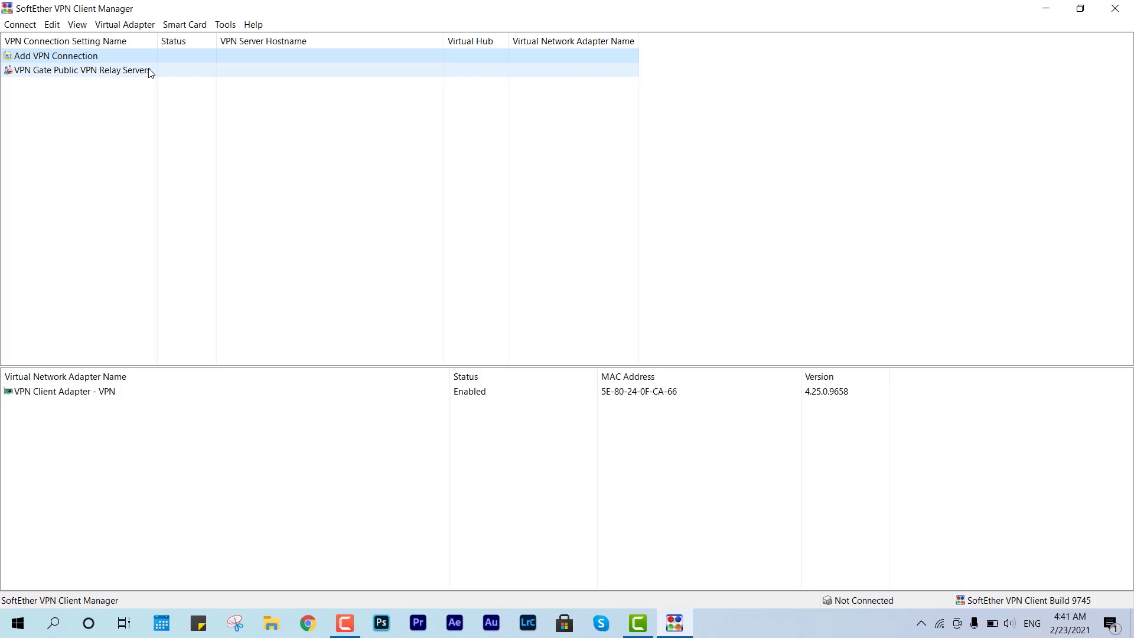
# Open the VPN Gate Public VPN Relay Servers list, widen its IP Address column, and refresh it
pyautogui.click(89, 70)
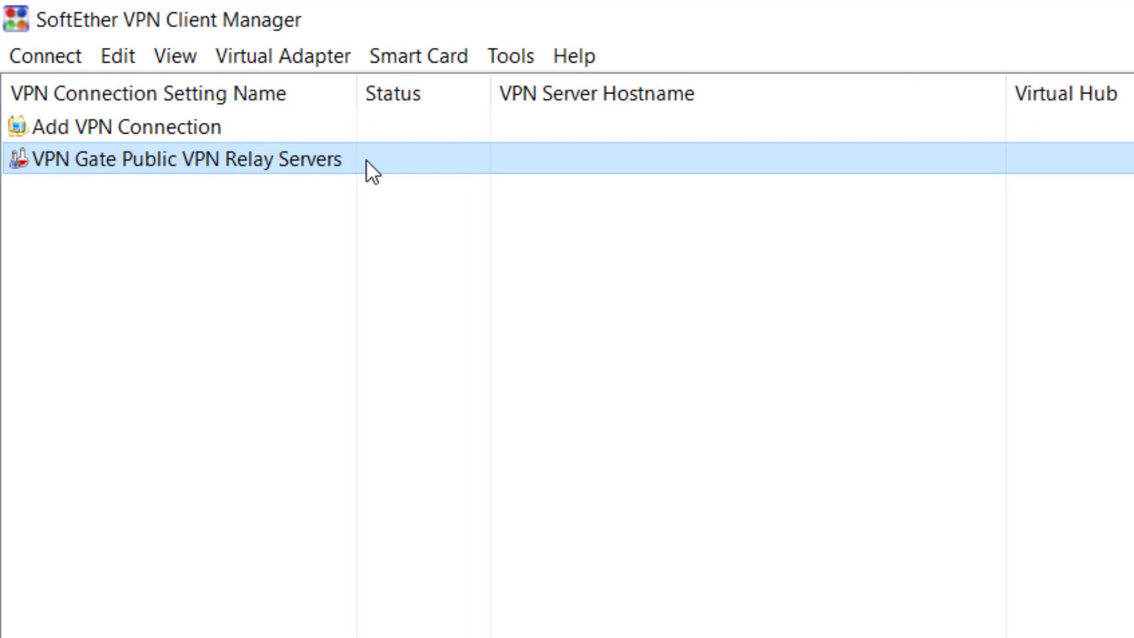
pyautogui.doubleClick(369, 165)
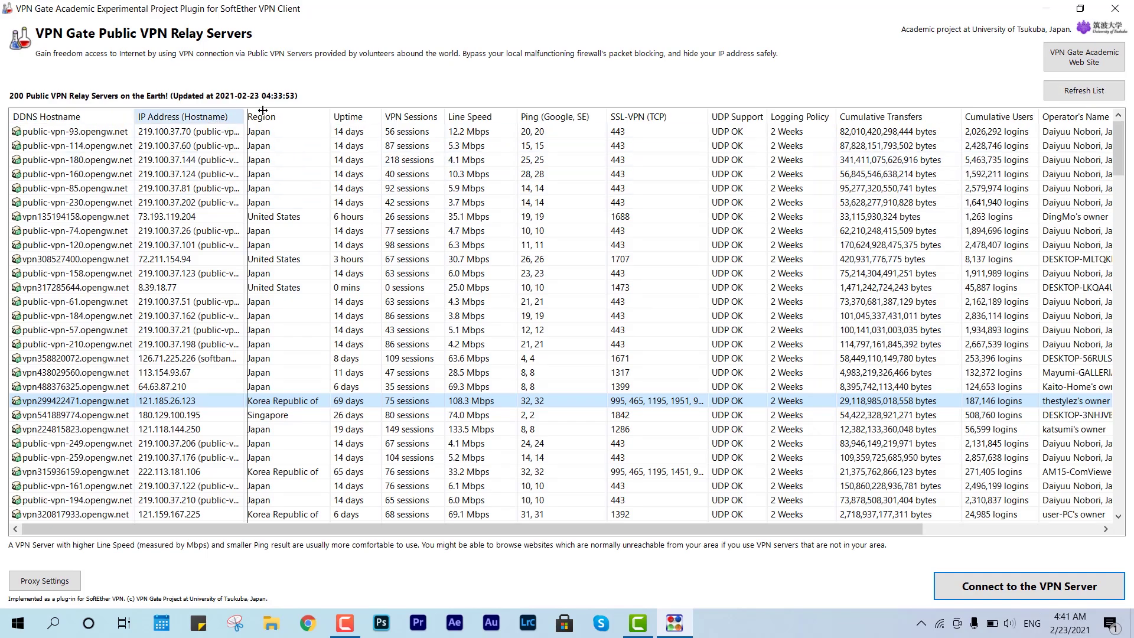
pyautogui.moveTo(243, 110); pyautogui.dragTo(271, 111)
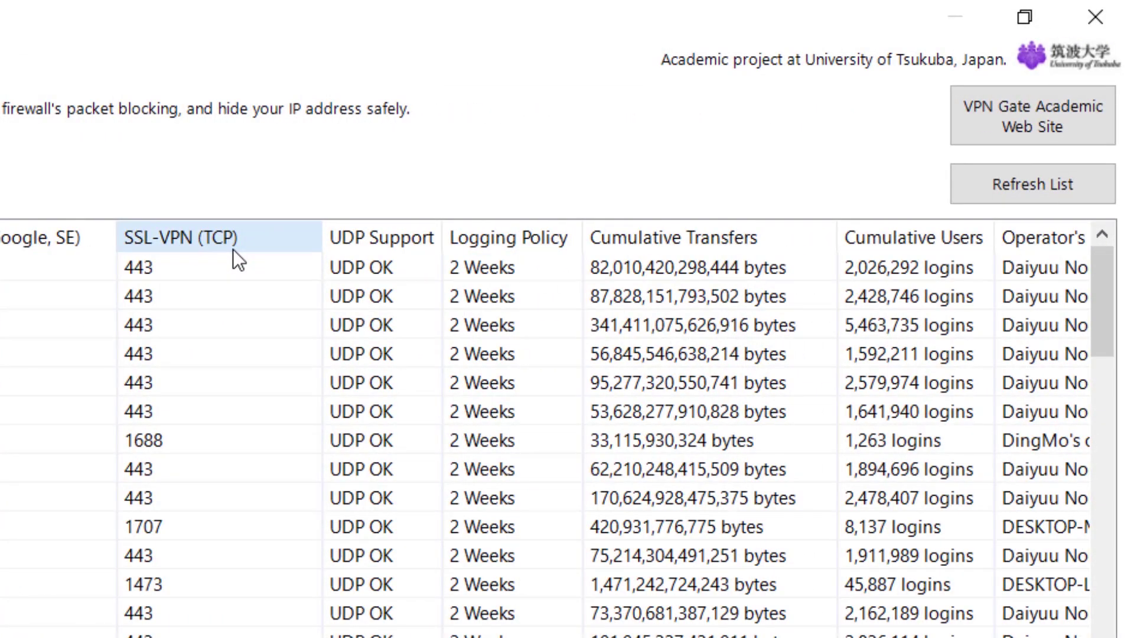
pyautogui.scroll(-2, 543, 437)
pyautogui.scroll(2, 324, 274)
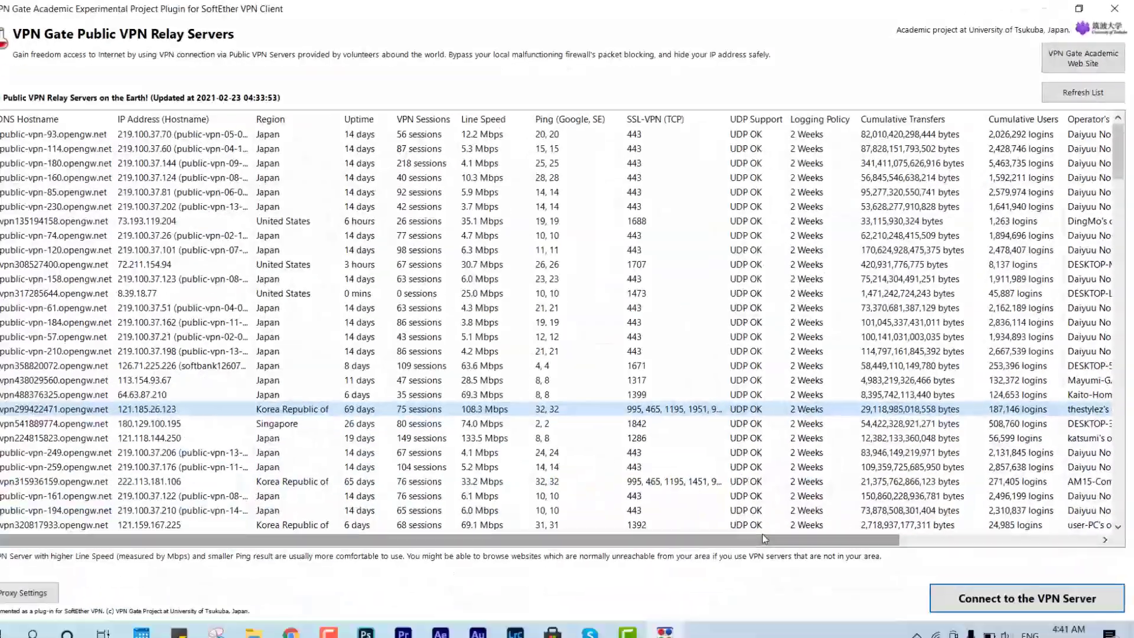
pyautogui.moveTo(765, 539); pyautogui.dragTo(617, 502)
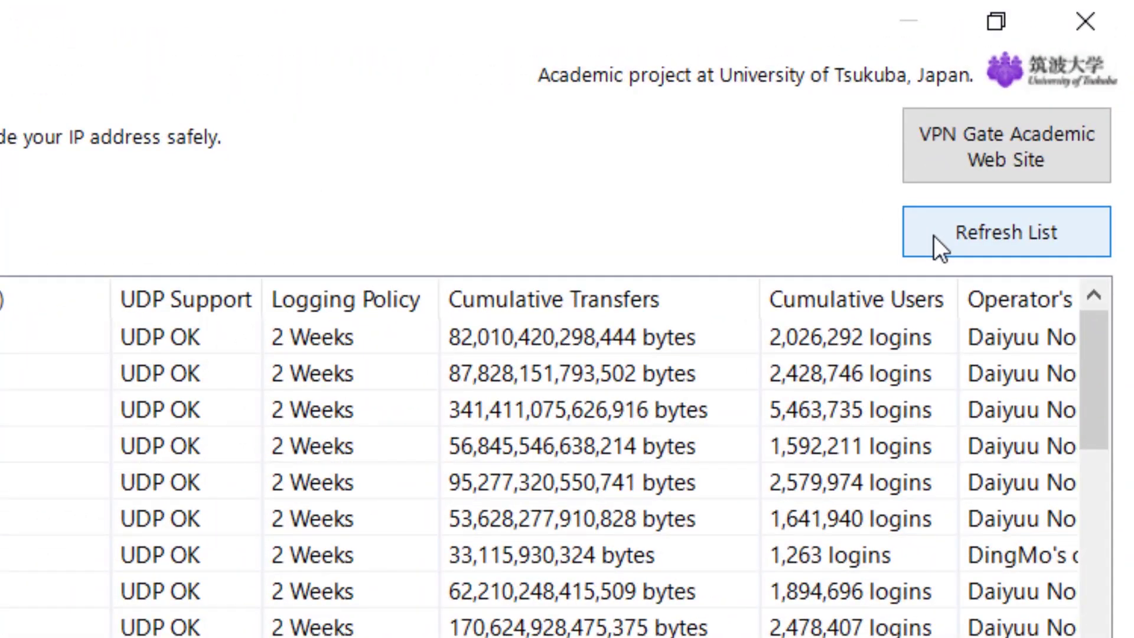
pyautogui.click(942, 234)
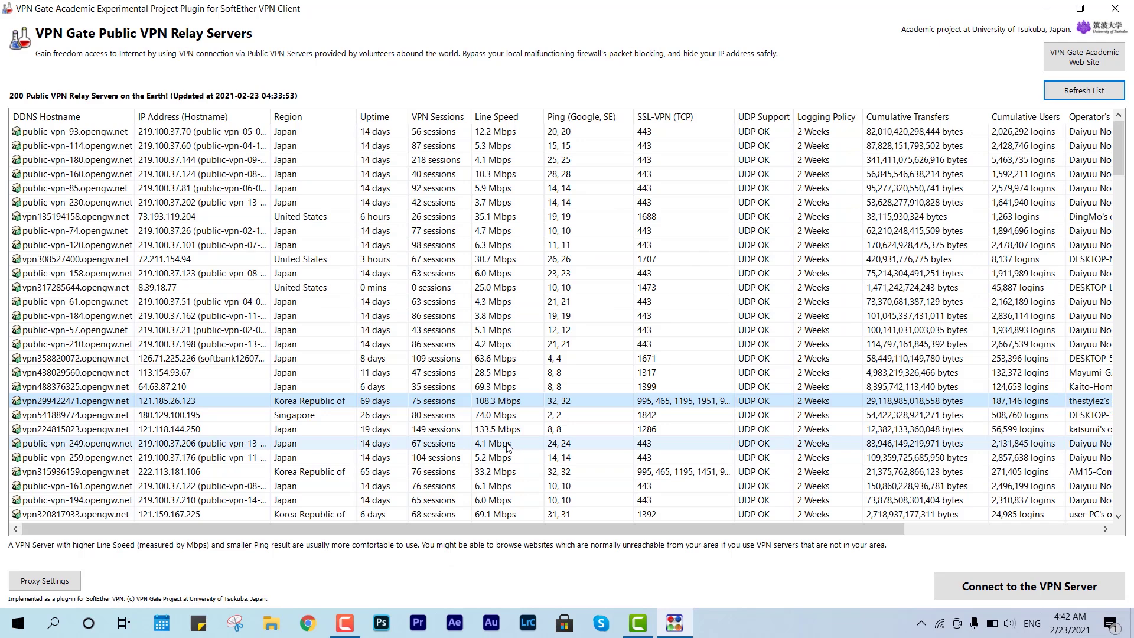
# Connect over TCP to the Japan relay vpn358820072 (126.71.225.226), receiving address 10.211.1.60
pyautogui.click(507, 329)
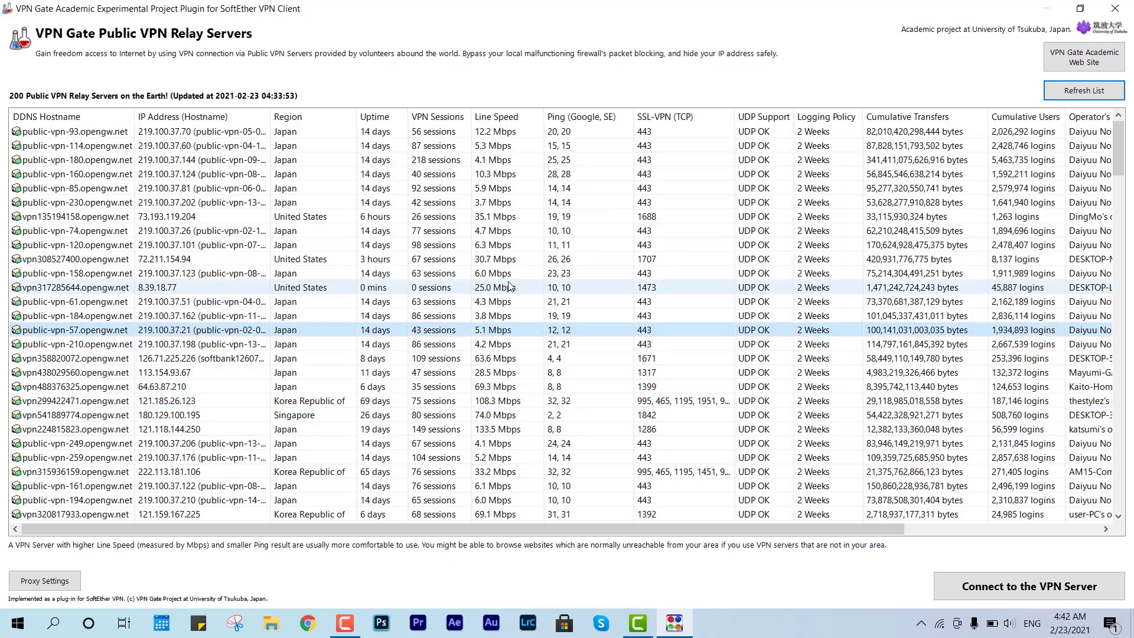
pyautogui.click(492, 358)
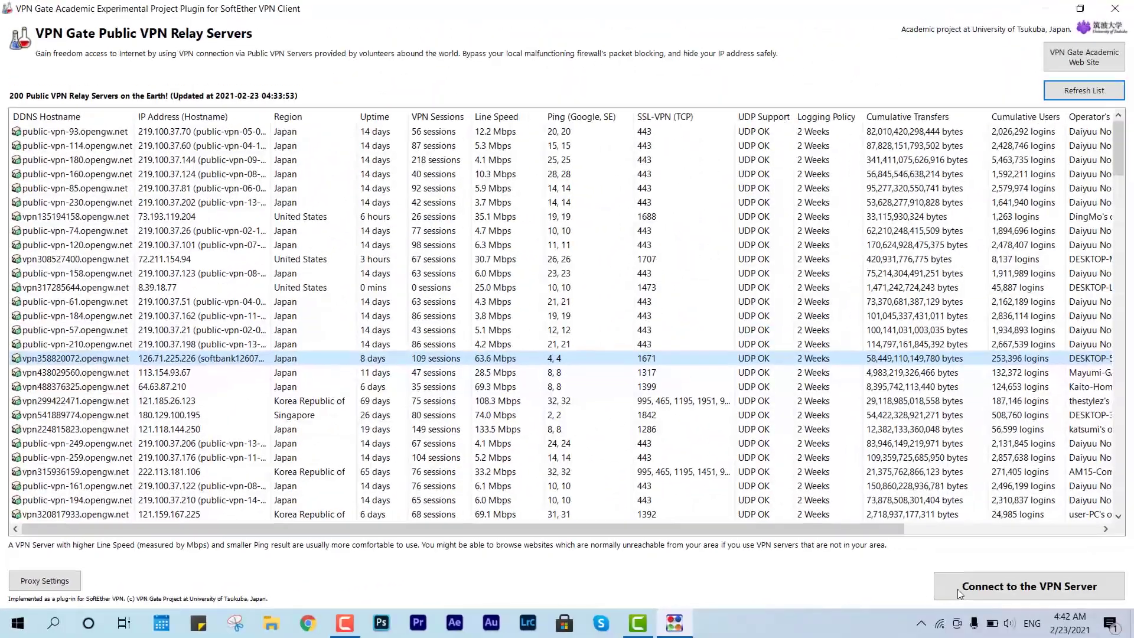
pyautogui.click(938, 590)
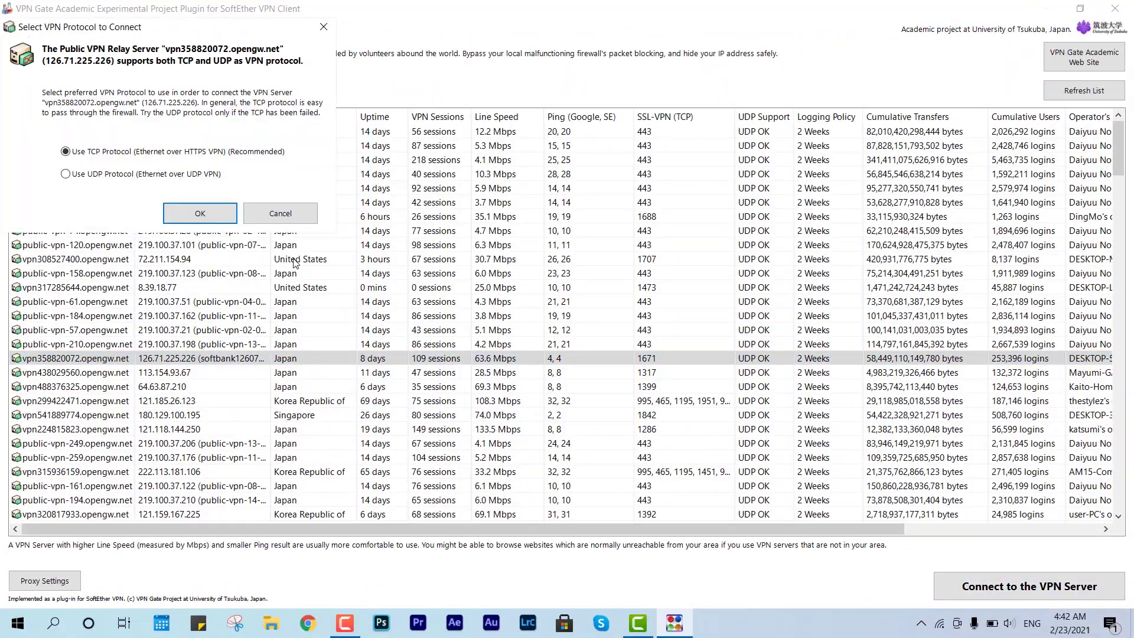
pyautogui.click(212, 213)
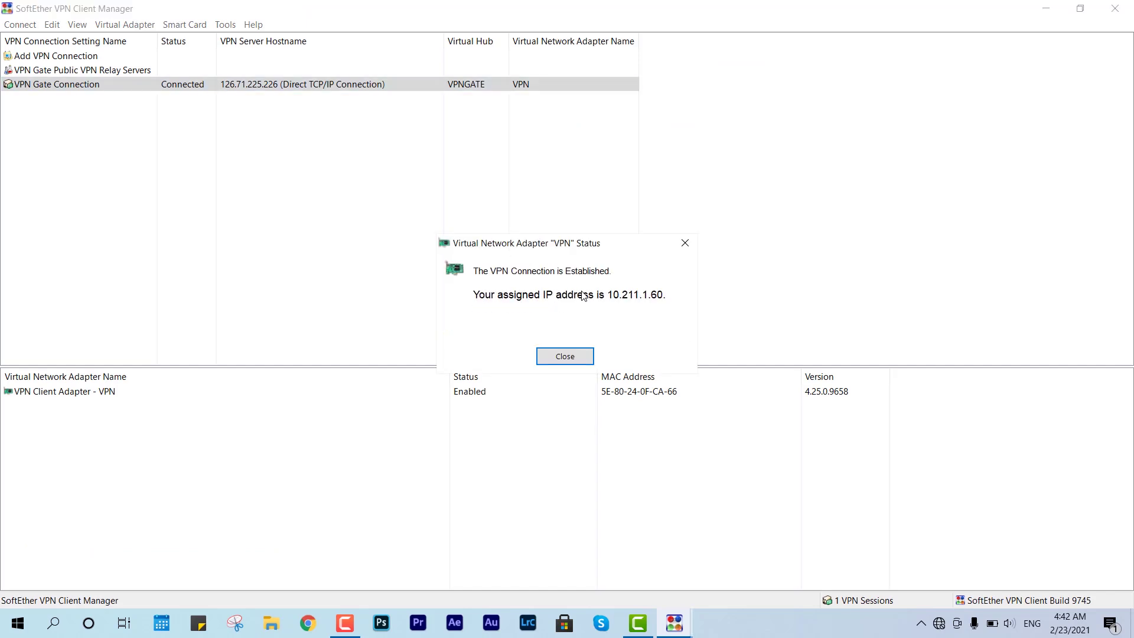
pyautogui.press('Return')
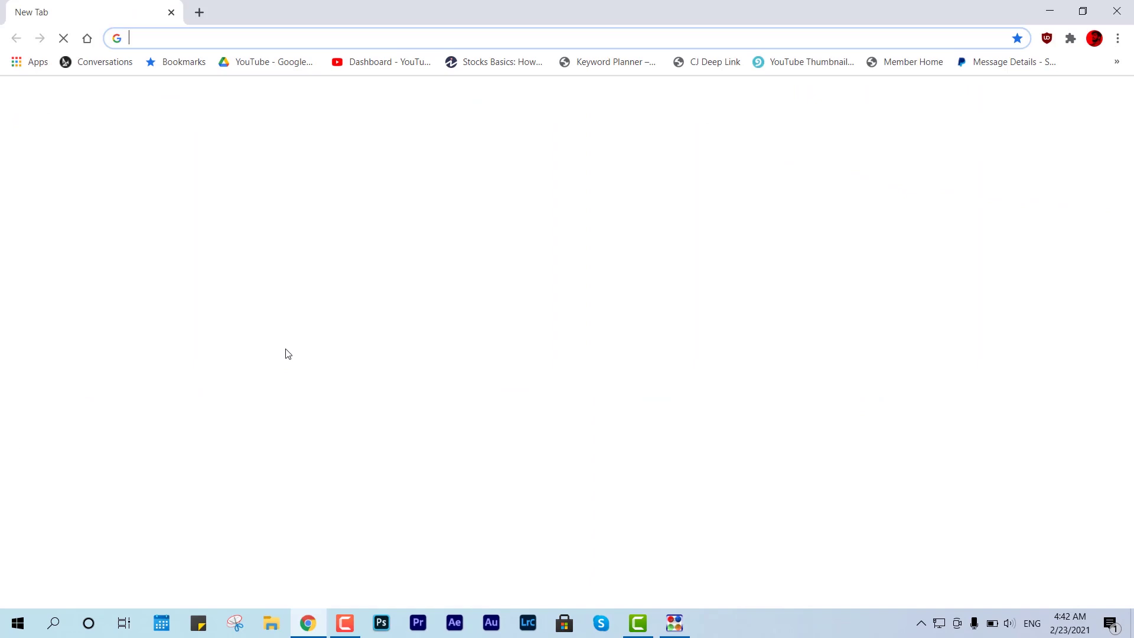
# Load google.com, confirm the footer reads Japan, and search 'java download'
pyautogui.write('google.com')
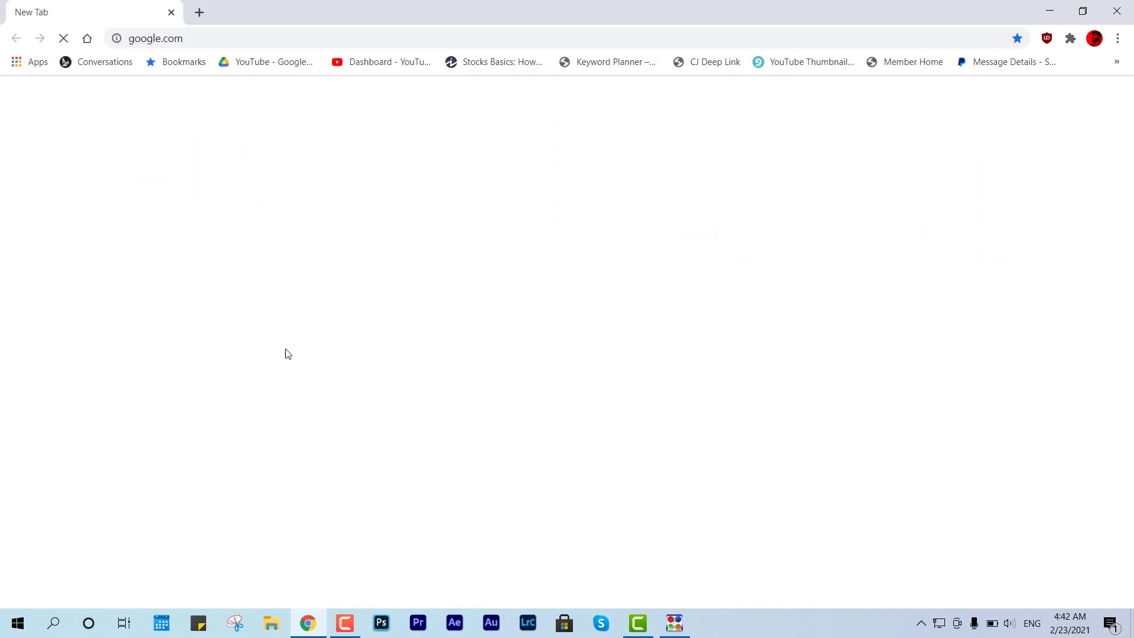
pyautogui.press('Return')
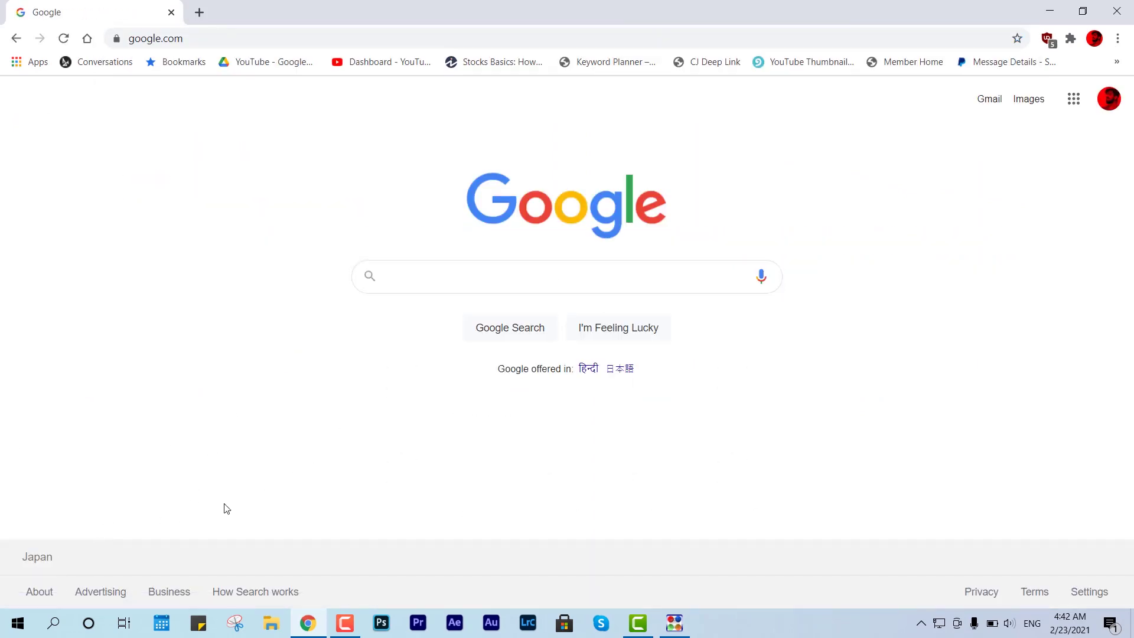
pyautogui.moveTo(63, 556); pyautogui.dragTo(3, 557)
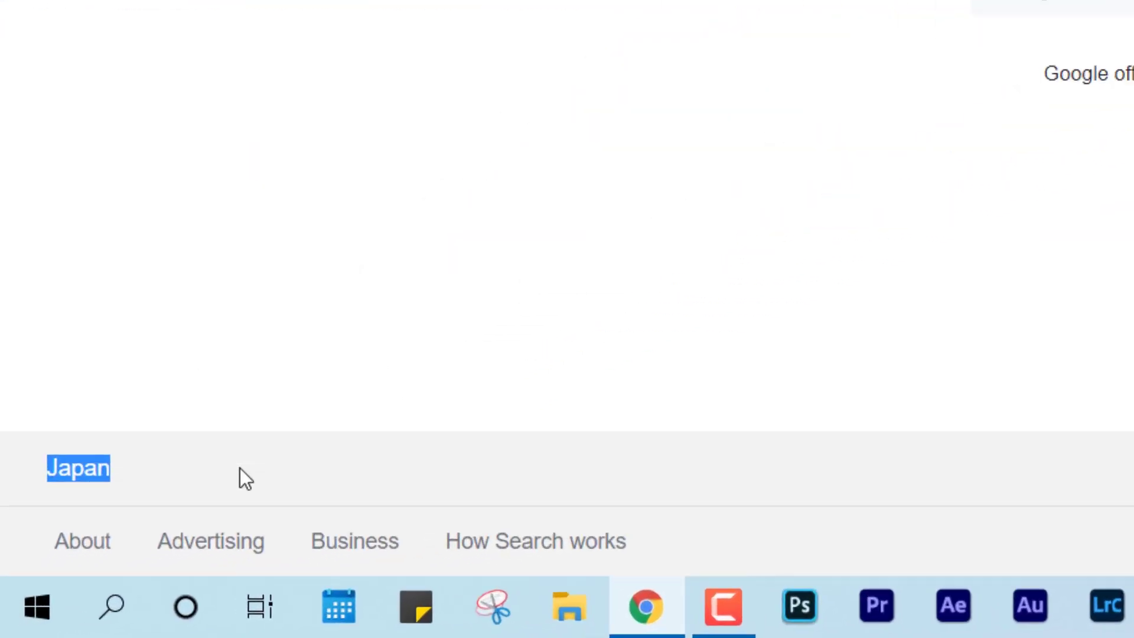
pyautogui.click(478, 285)
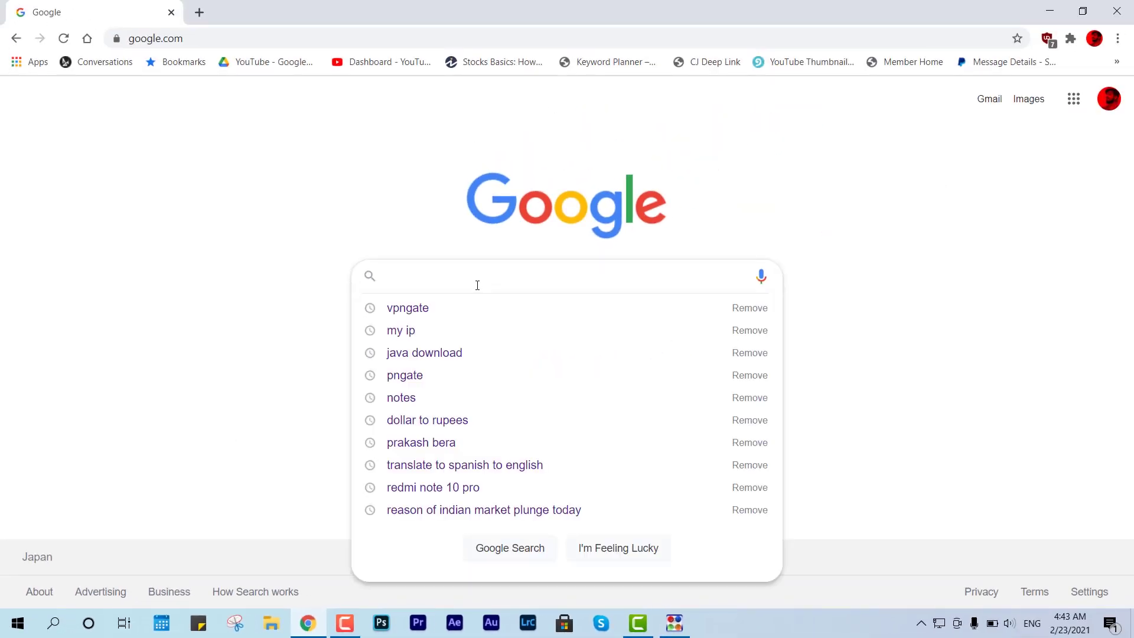
pyautogui.click(459, 352)
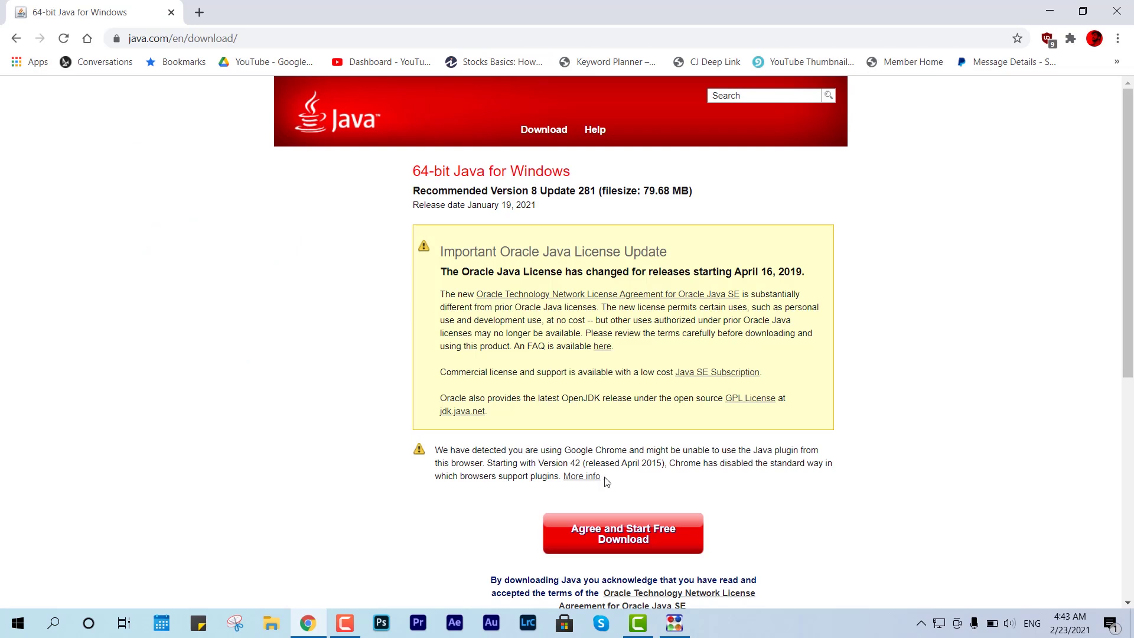
# Start the free Java download, then cancel it in Chrome's downloads list
pyautogui.click(623, 533)
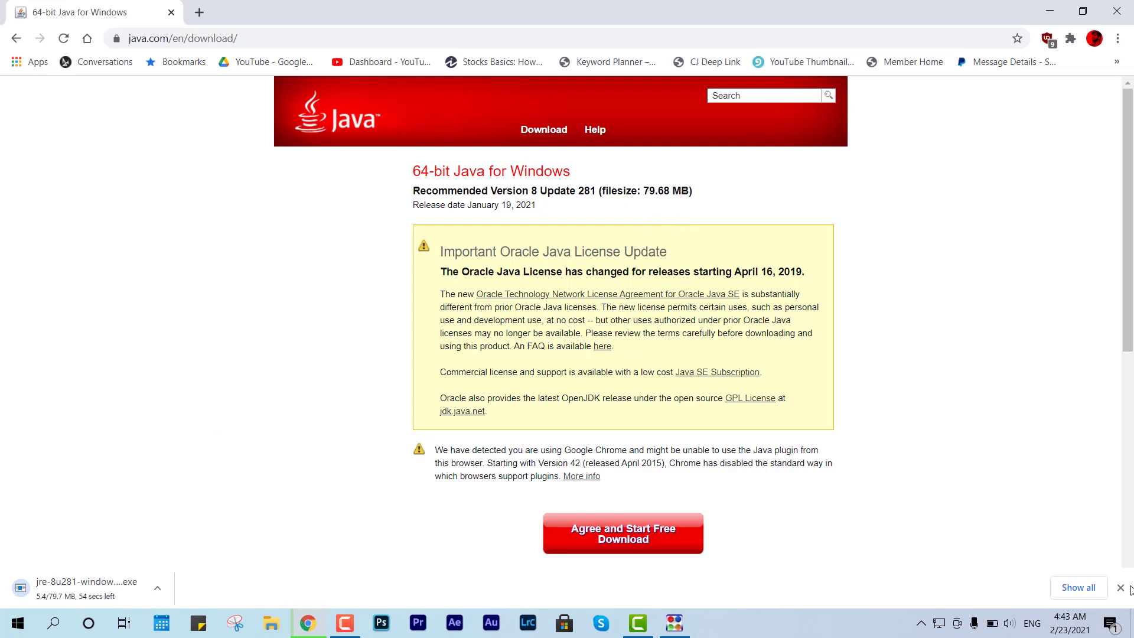
pyautogui.click(1079, 587)
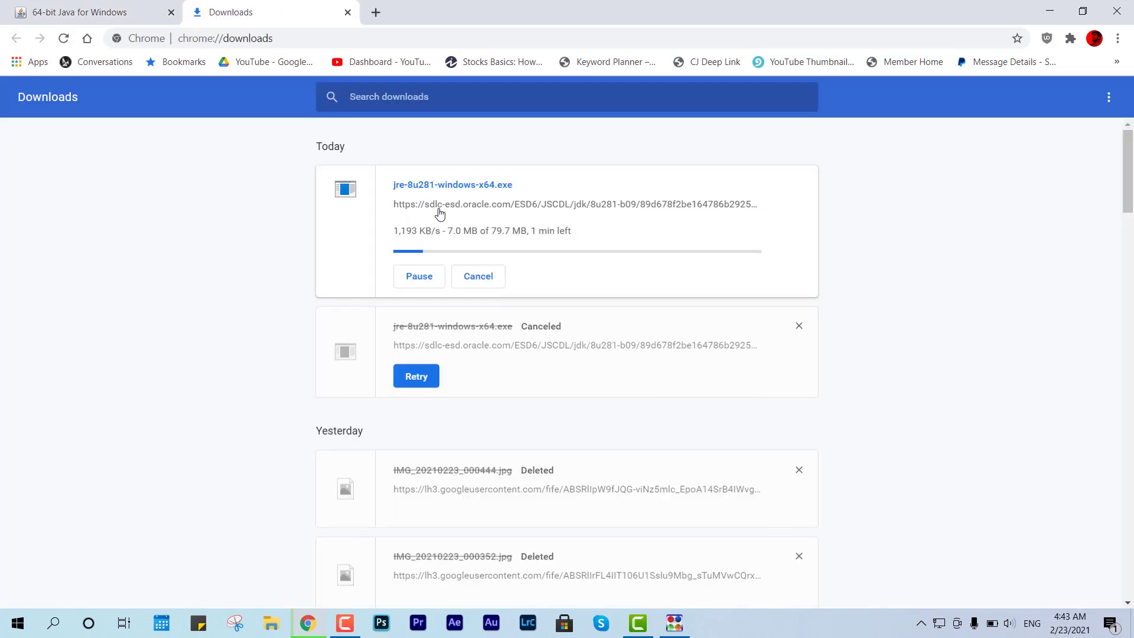
pyautogui.rightClick(440, 214)
pyautogui.click(465, 284)
pyautogui.click(466, 283)
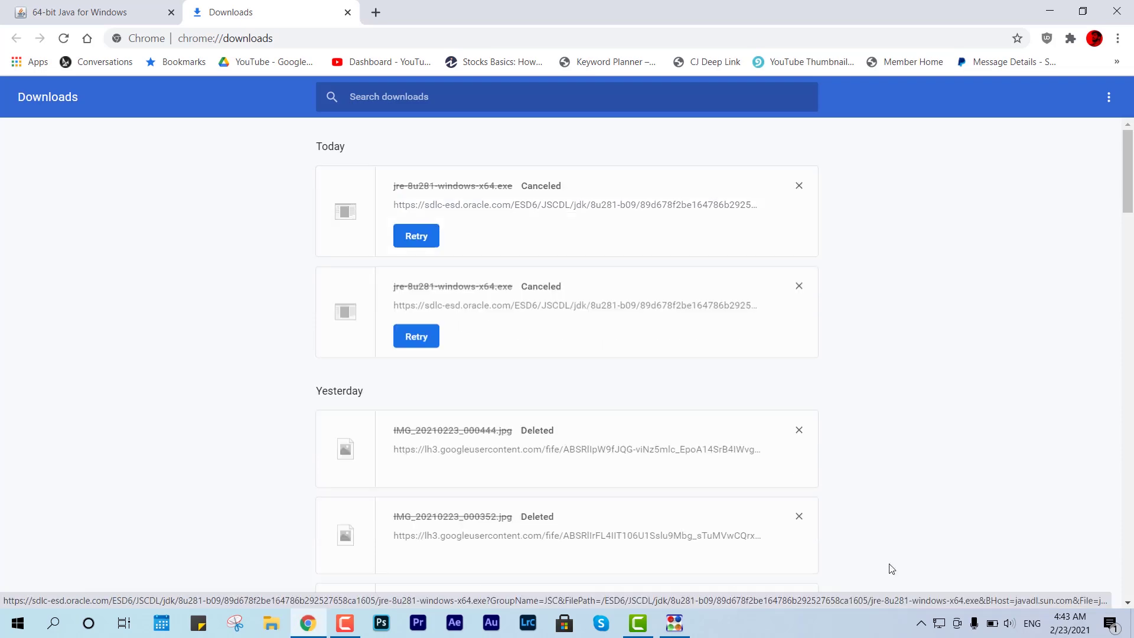
# Open Internet Download Manager from the tray and select the jdk-15_windows-x64_bin.exe entry
pyautogui.click(921, 623)
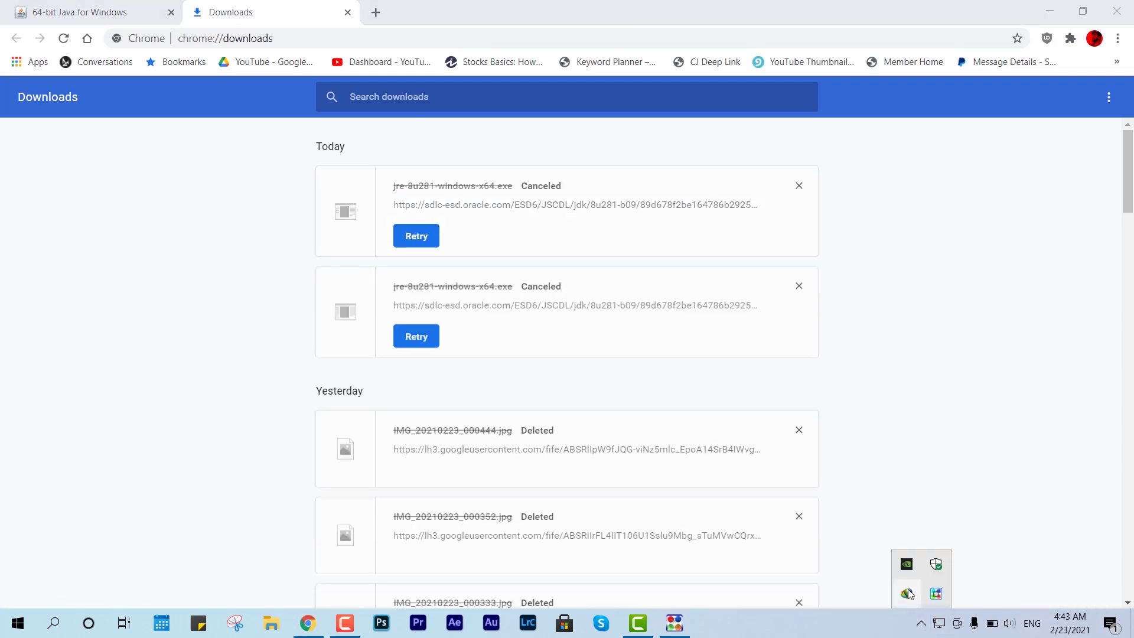
pyautogui.click(908, 594)
pyautogui.click(239, 272)
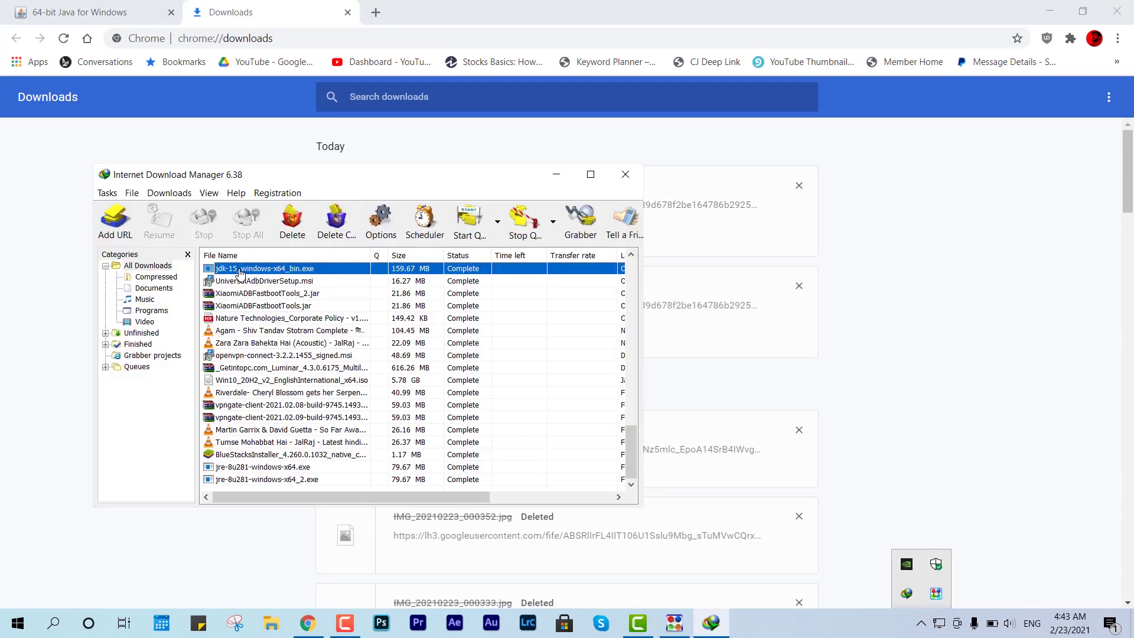
# Delete the jdk-15_windows-x64_bin.exe entry along with its file on disk
pyautogui.press('Delete')
pyautogui.click(241, 336)
pyautogui.click(329, 378)
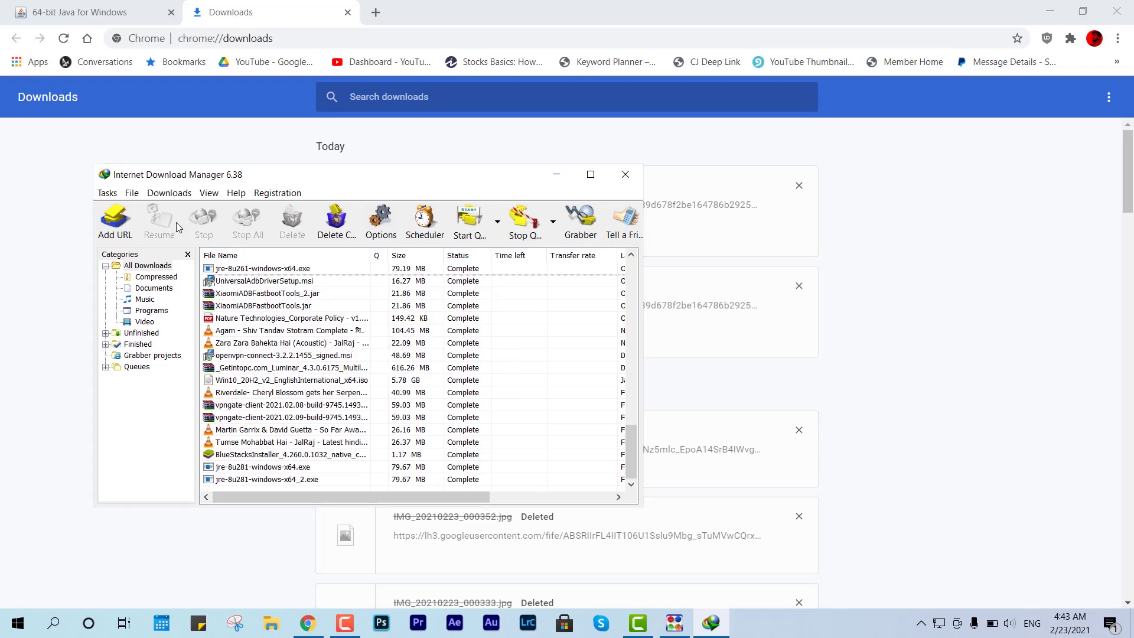
# Download the Java installer jre-8u281-windows-x64_3.exe (79.67 MB) from the prefilled URL in IDM
pyautogui.click(116, 220)
pyautogui.click(532, 330)
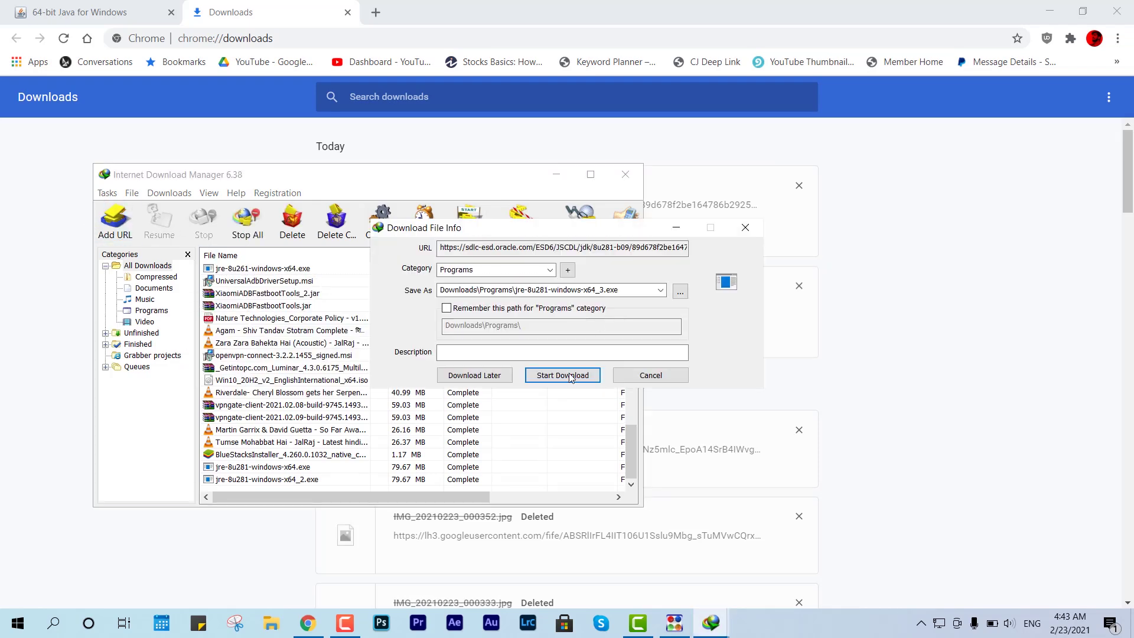
pyautogui.click(565, 377)
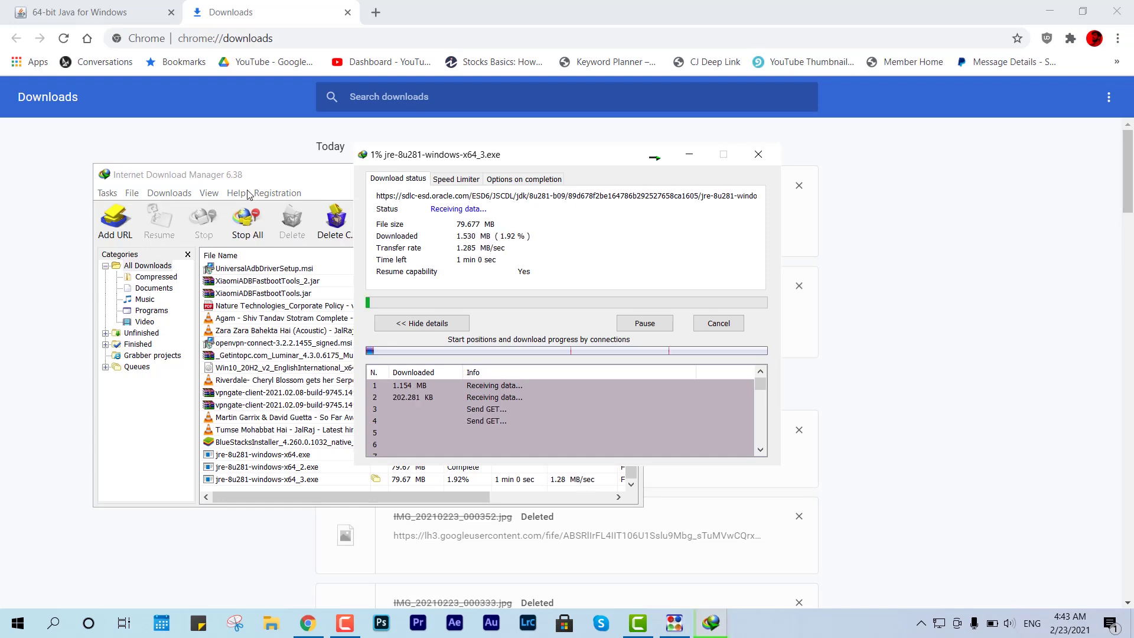
pyautogui.click(264, 170)
pyautogui.click(629, 174)
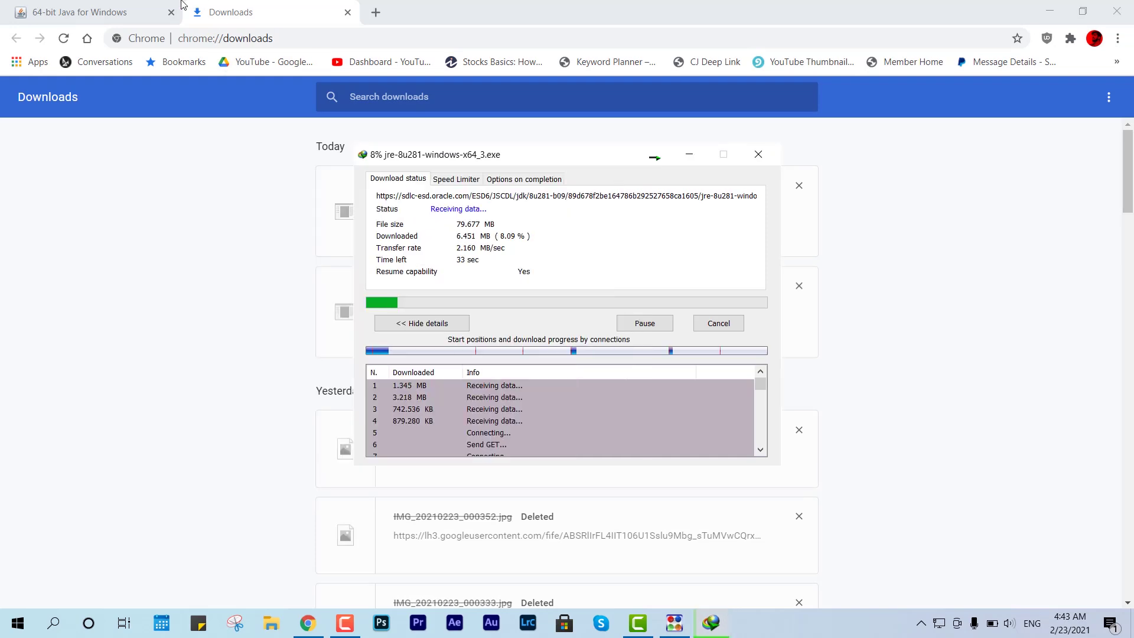
pyautogui.click(95, 12)
pyautogui.click(708, 623)
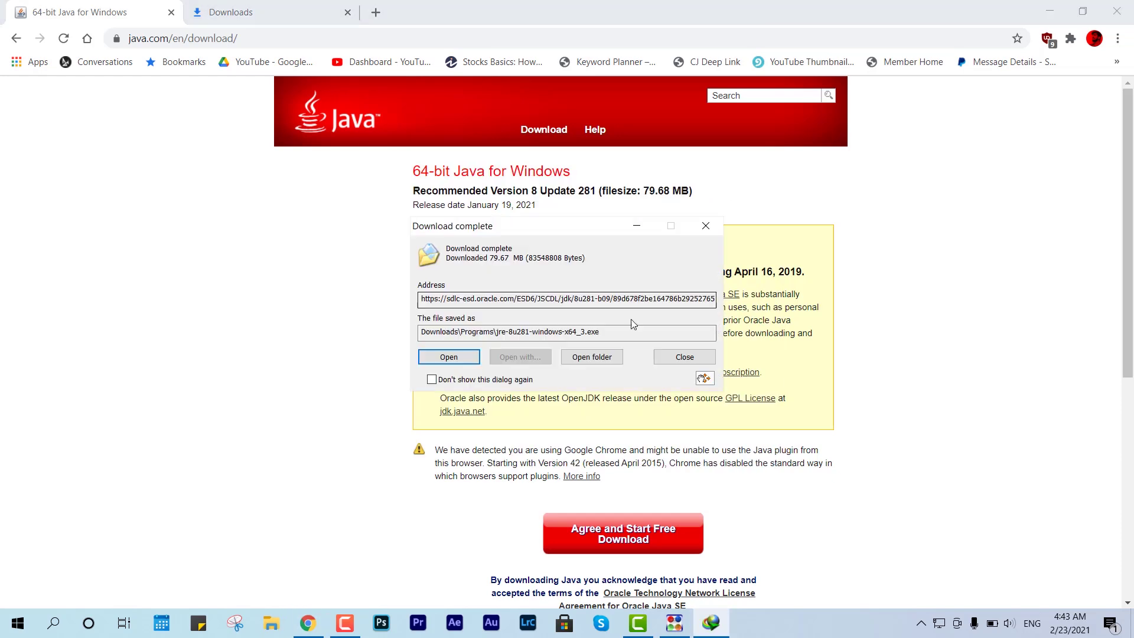
pyautogui.click(685, 358)
# Navigate Chrome back to the Google homepage
pyautogui.click(167, 36)
pyautogui.click(171, 40)
pyautogui.tripleClick(173, 41)
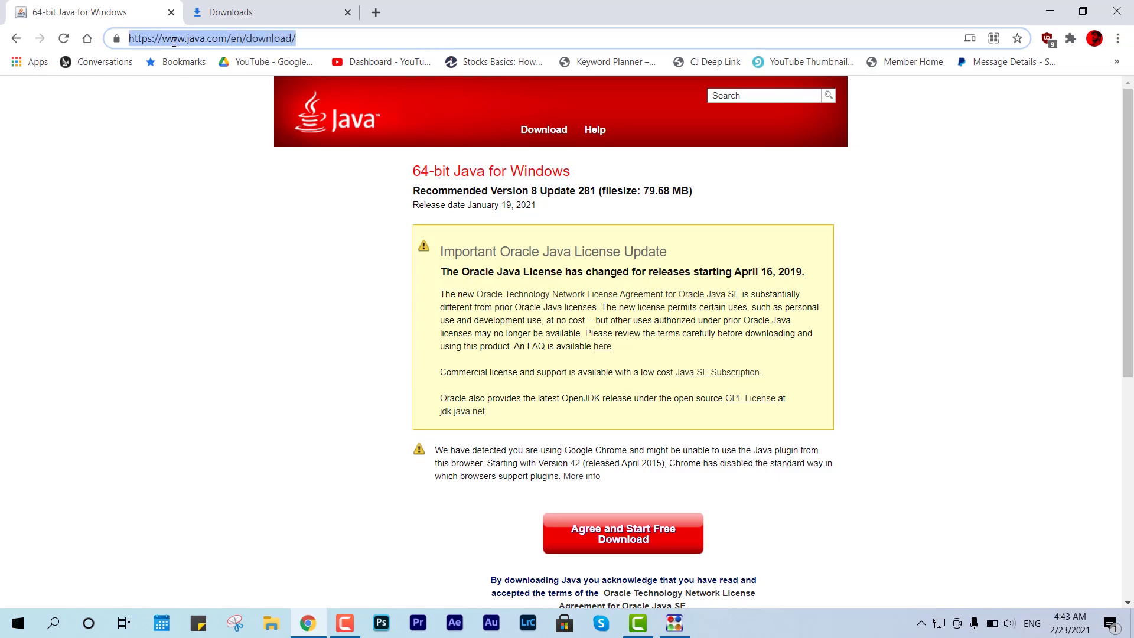
pyautogui.write('g')
pyautogui.press('Return')
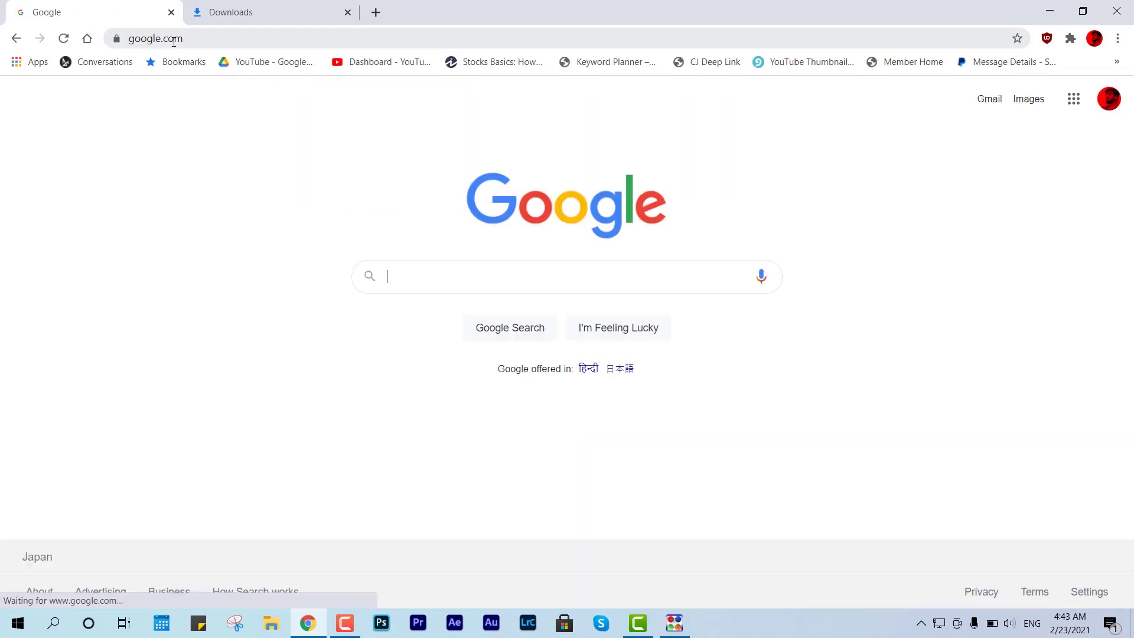
# Disconnect the VPN Gate Connection from the Japan relay
pyautogui.click(673, 623)
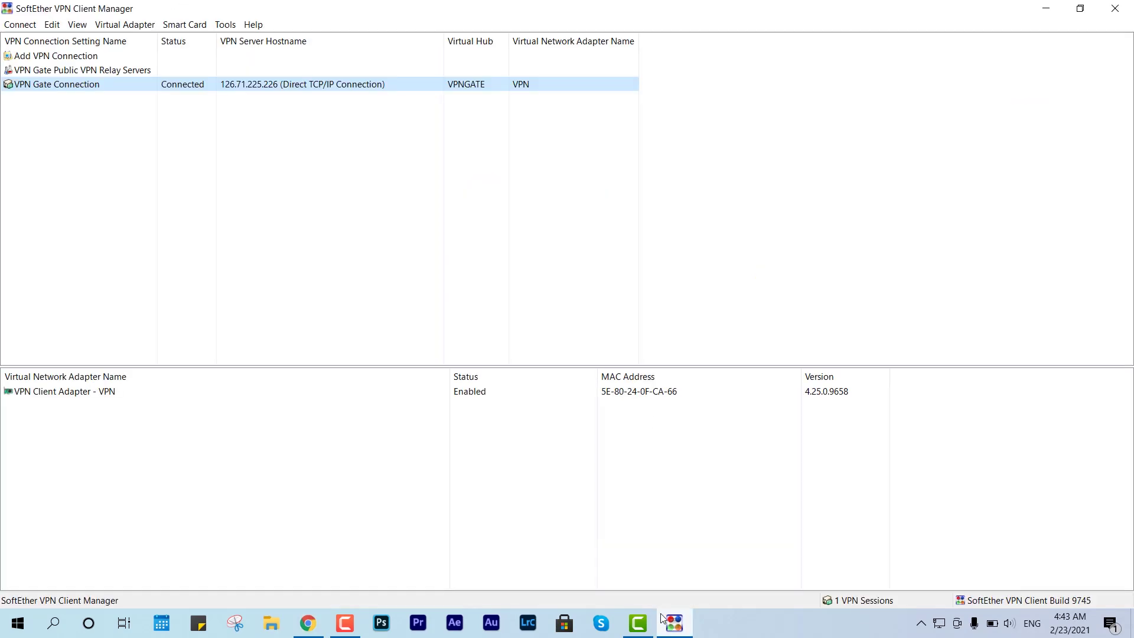
pyautogui.rightClick(66, 84)
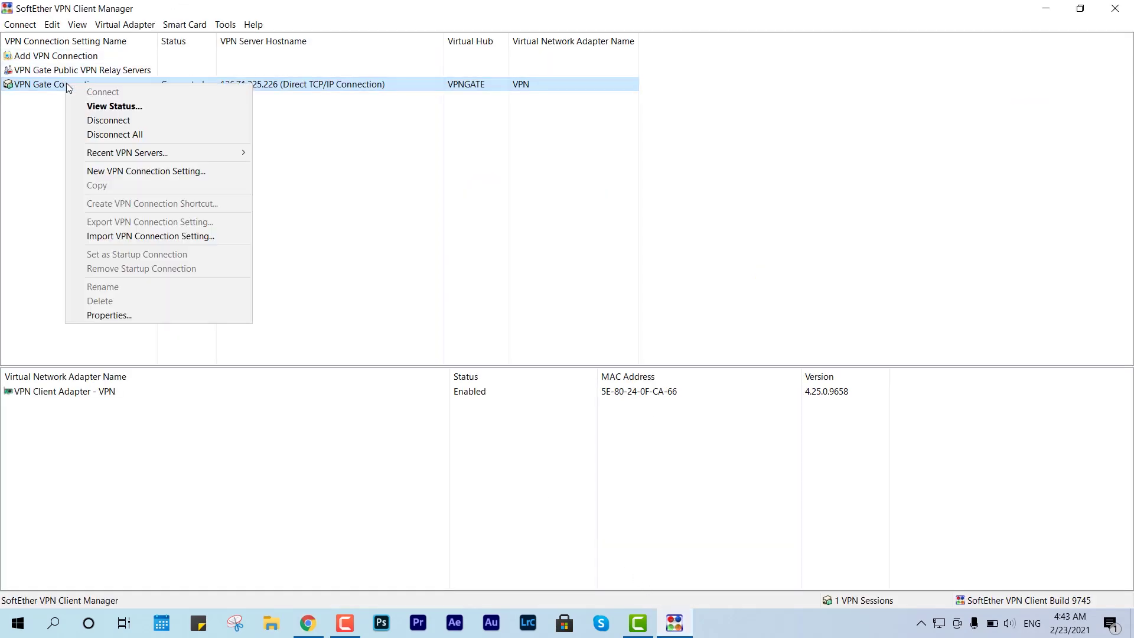
pyautogui.click(98, 117)
# Connect over TCP to the Korea Republic of relay vpn299422471 (121.185.26.123)
pyautogui.doubleClick(125, 75)
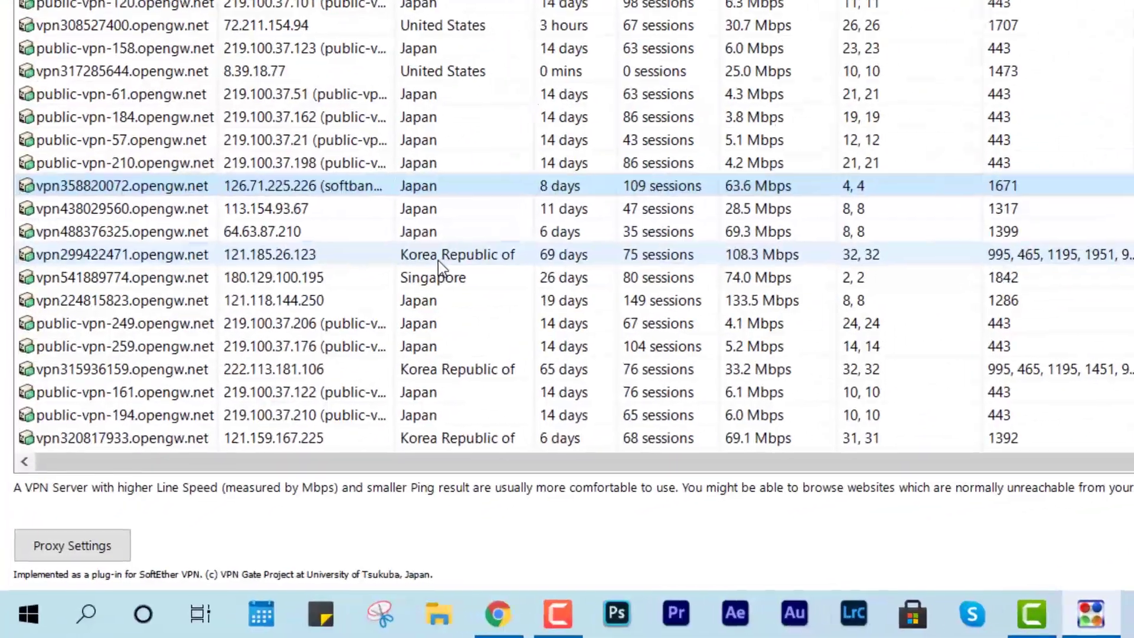
pyautogui.click(237, 401)
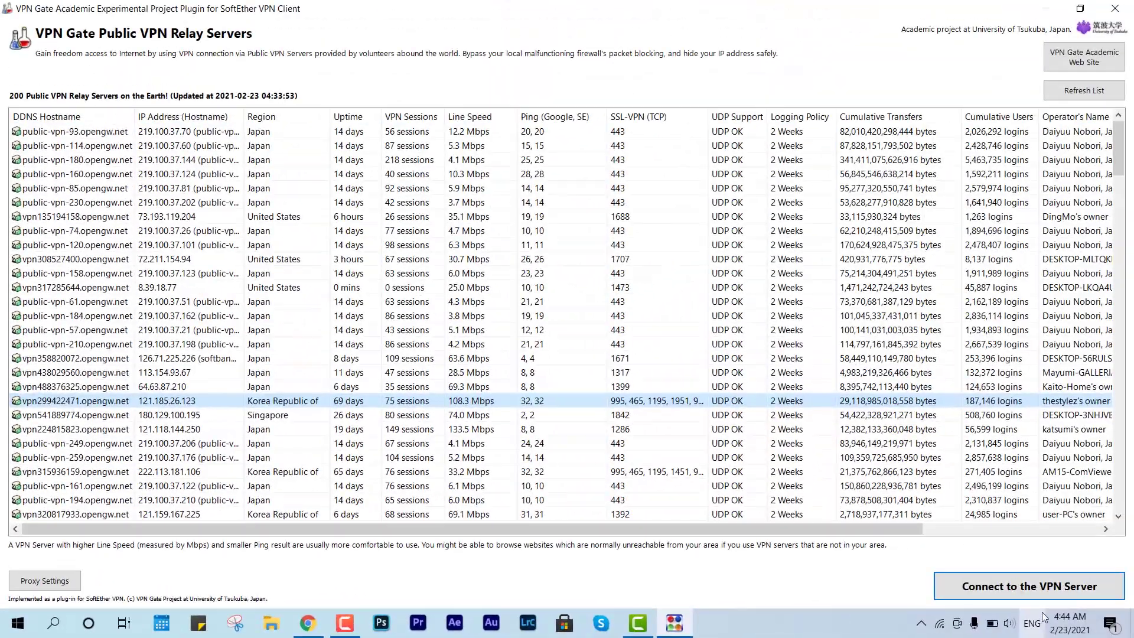
pyautogui.click(1028, 586)
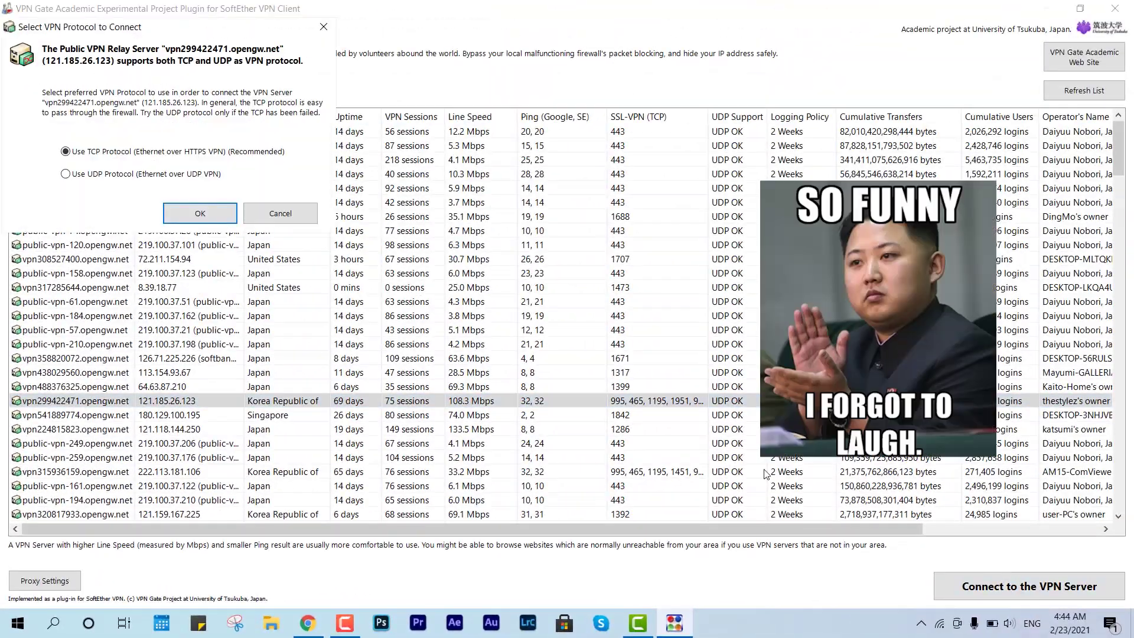
pyautogui.click(198, 215)
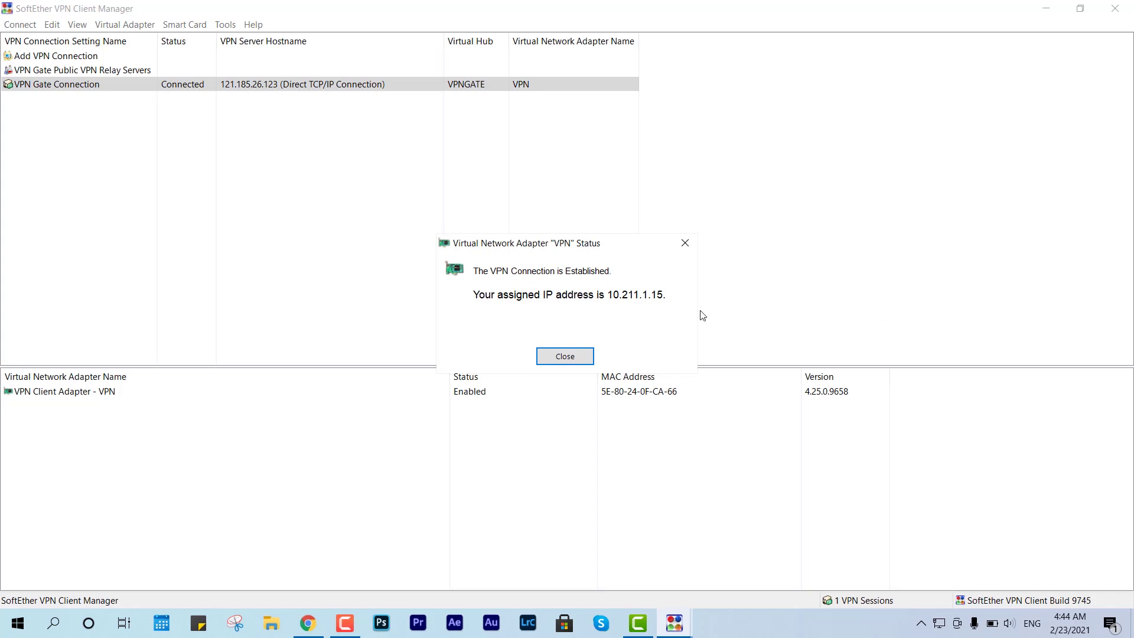
# Reload google.com and confirm the footer now reads South Korea
pyautogui.click(1115, 9)
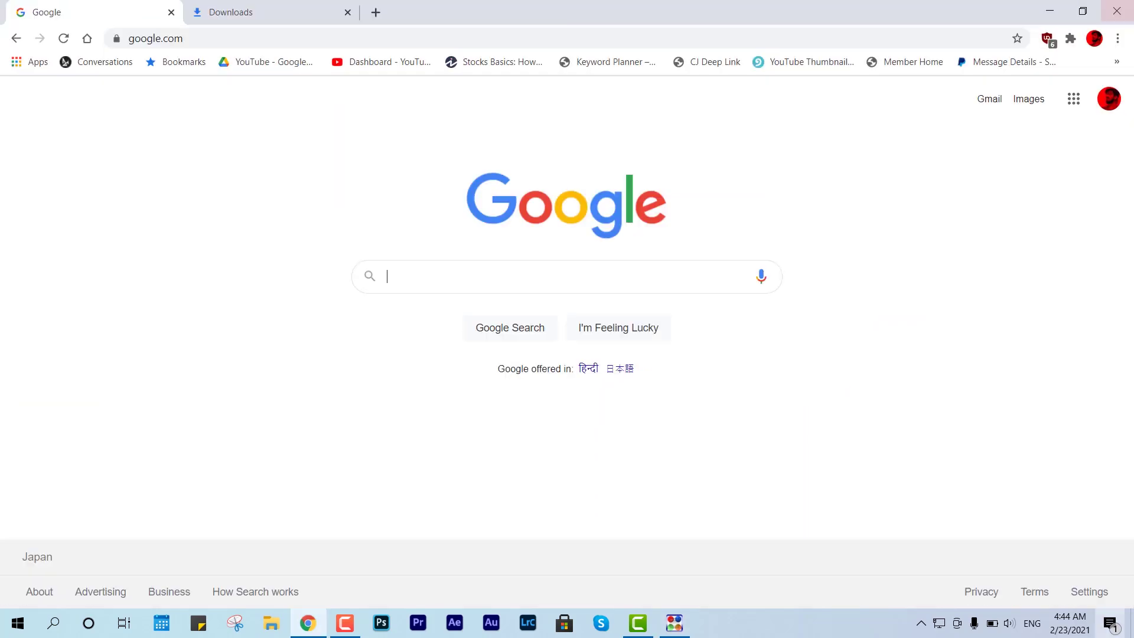
pyautogui.click(256, 36)
pyautogui.press('Return')
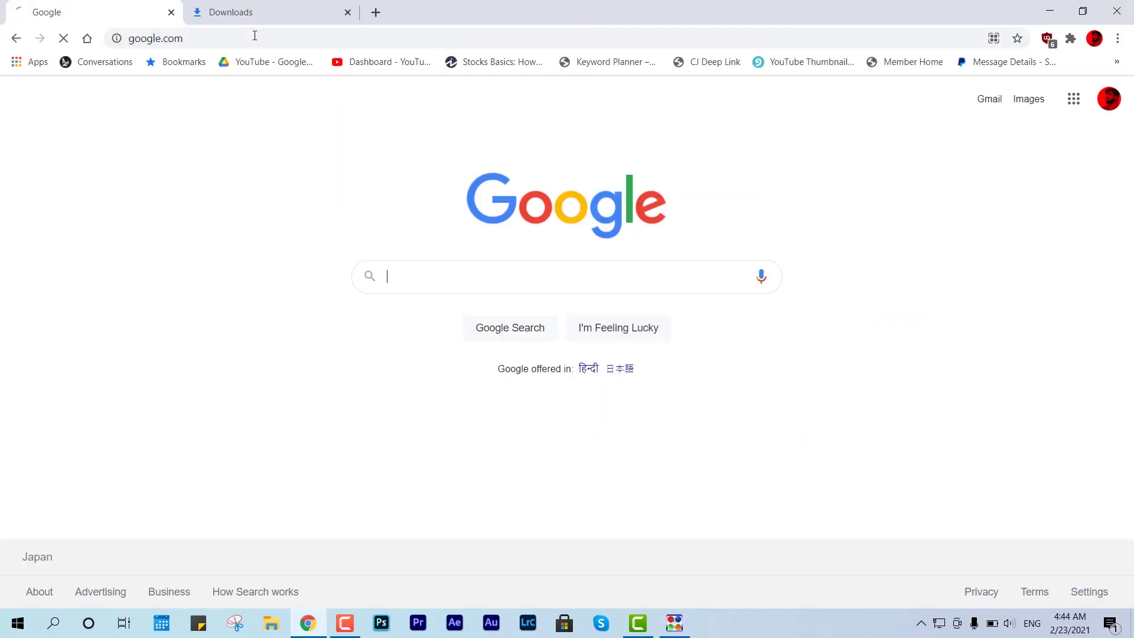
pyautogui.moveTo(82, 559); pyautogui.dragTo(2, 563)
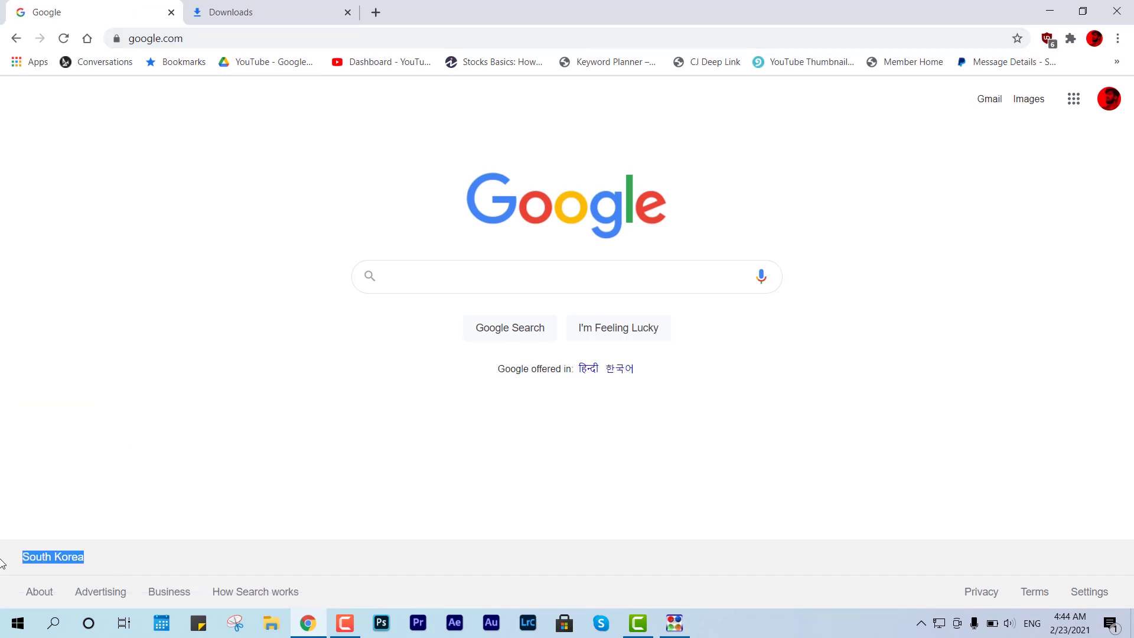
pyautogui.click(585, 271)
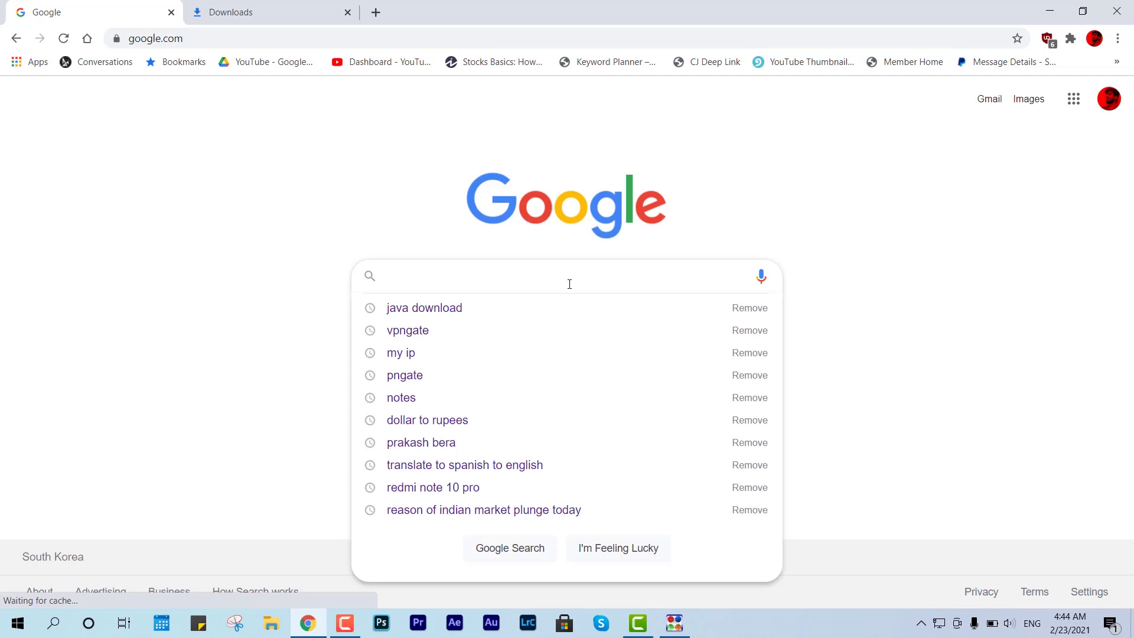
pyautogui.click(167, 299)
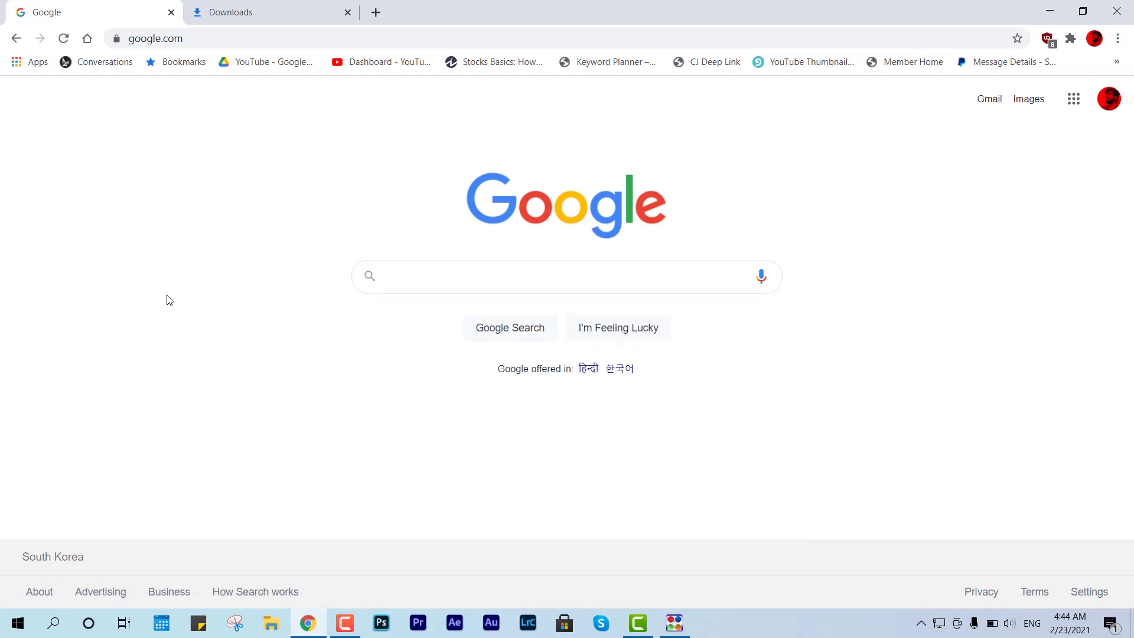
# Open Internet Download Manager from the tray and select the top download
pyautogui.click(920, 623)
pyautogui.doubleClick(906, 593)
pyautogui.click(260, 270)
pyautogui.scroll(15, 298, 275)
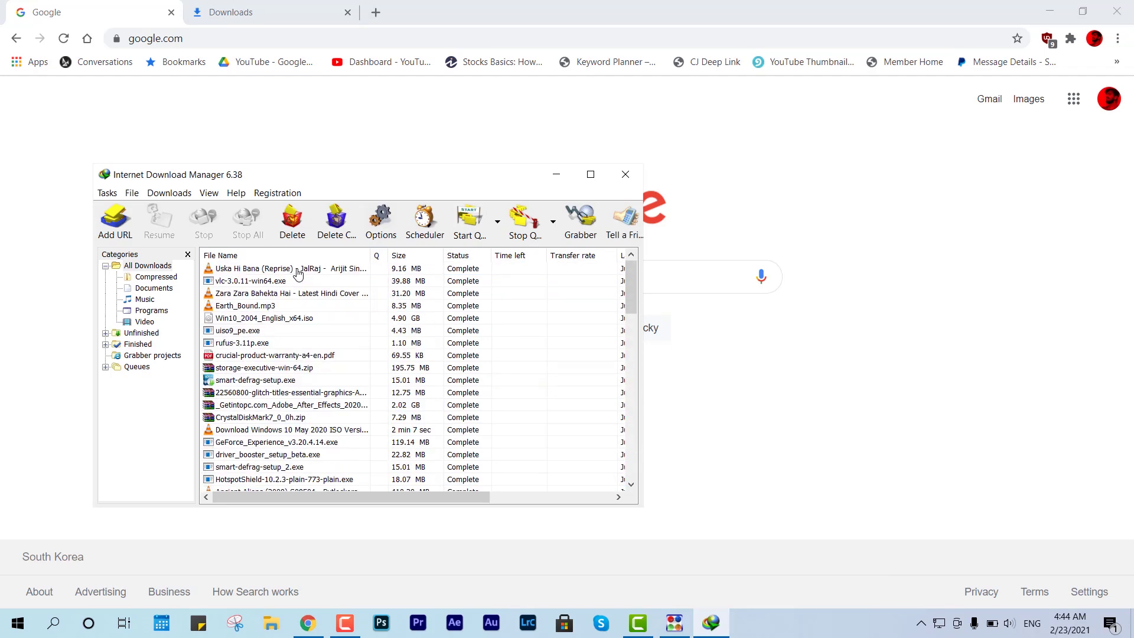
# Download the Java installer jre-8u281-windows-x64_4.exe in IDM as a numbered duplicate file
pyautogui.click(129, 221)
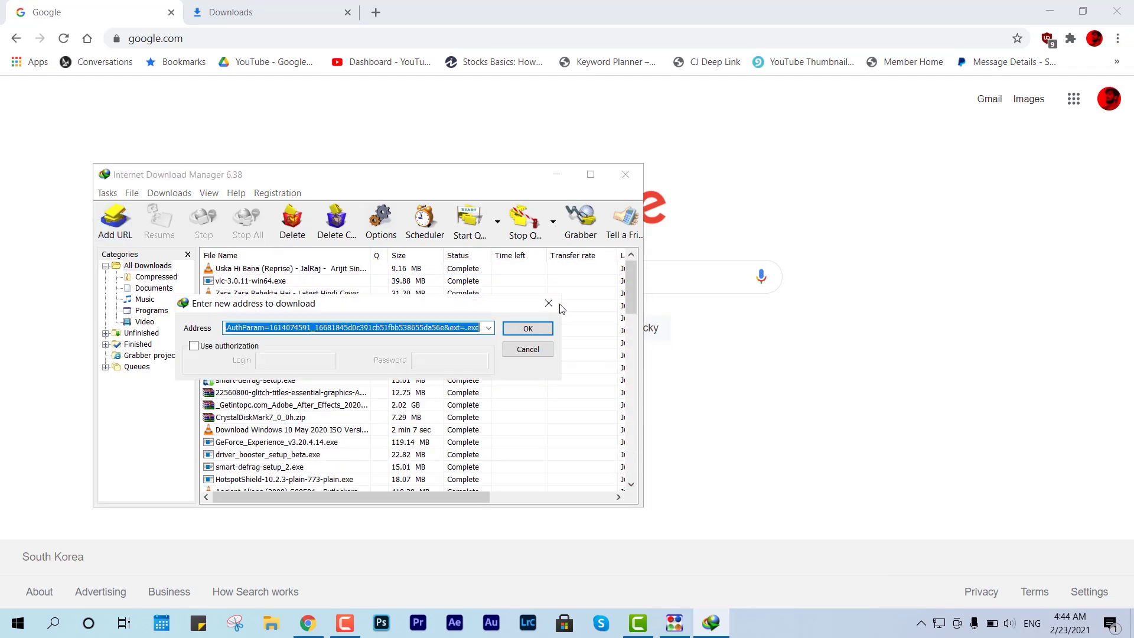
pyautogui.click(528, 330)
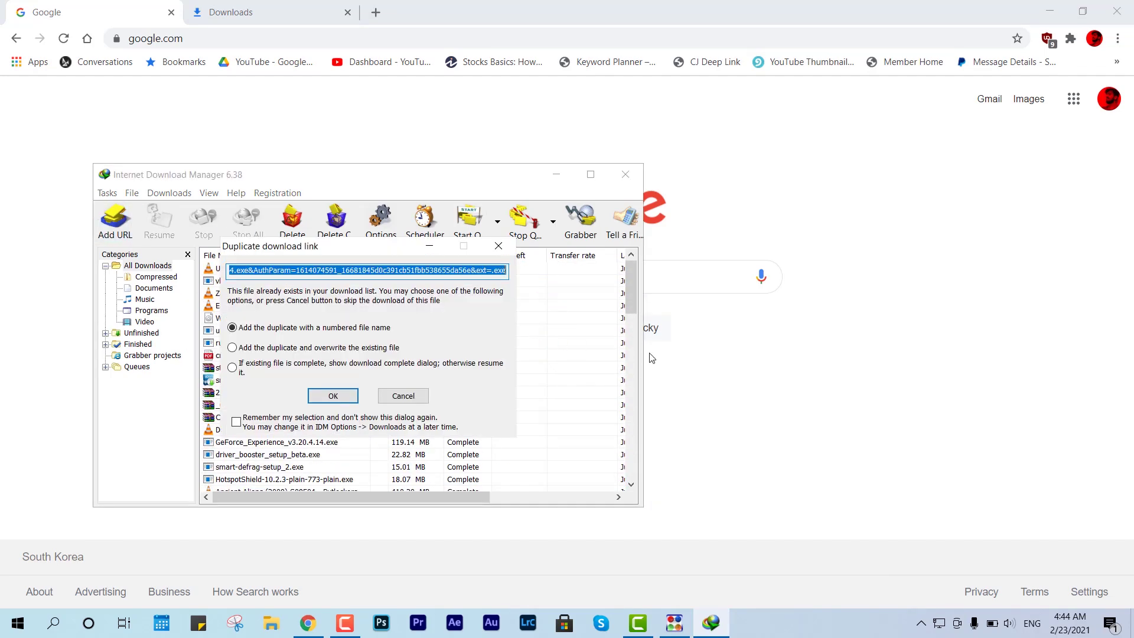
pyautogui.click(332, 396)
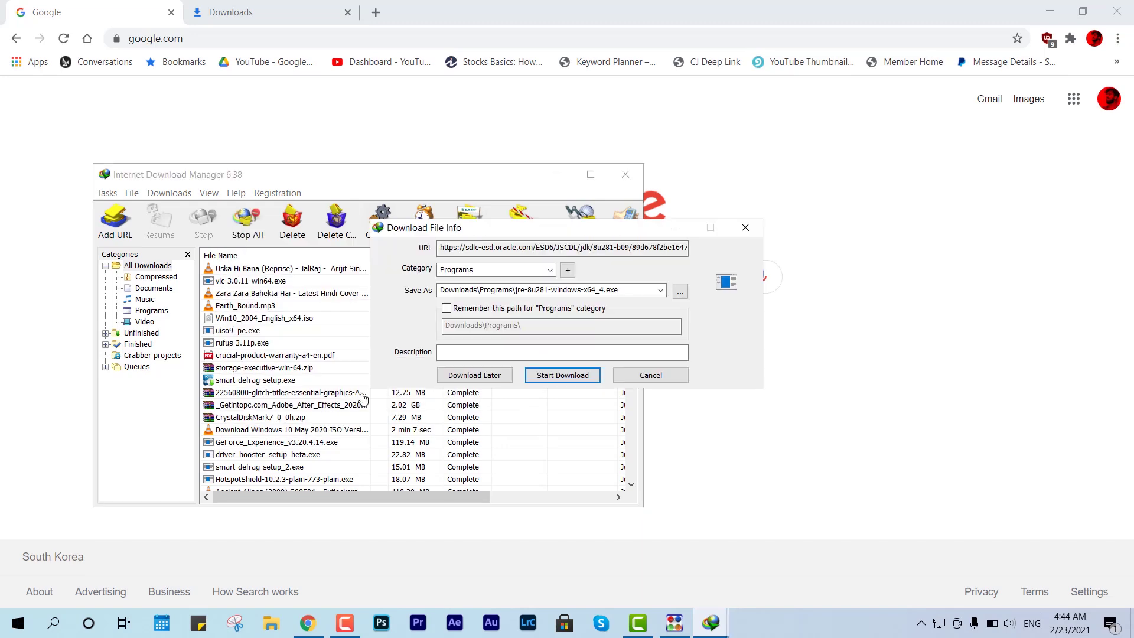
pyautogui.click(585, 376)
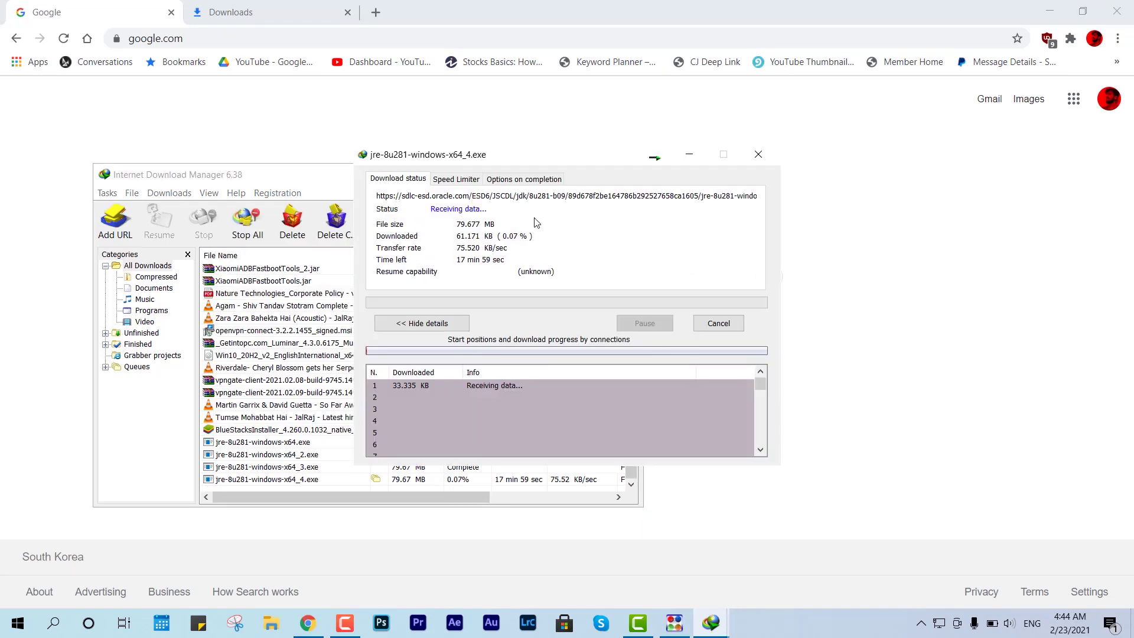
pyautogui.click(625, 174)
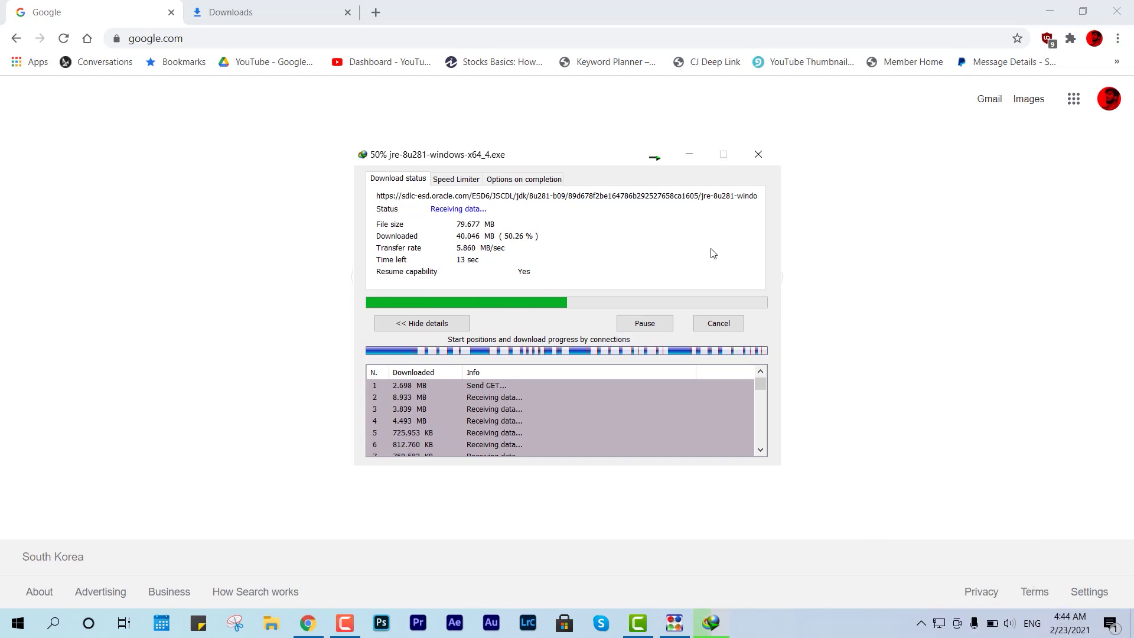
pyautogui.click(280, 47)
# Search Google for 'my ip' and open the whatismyipaddress.com result
pyautogui.write('my ip')
pyautogui.press('Return')
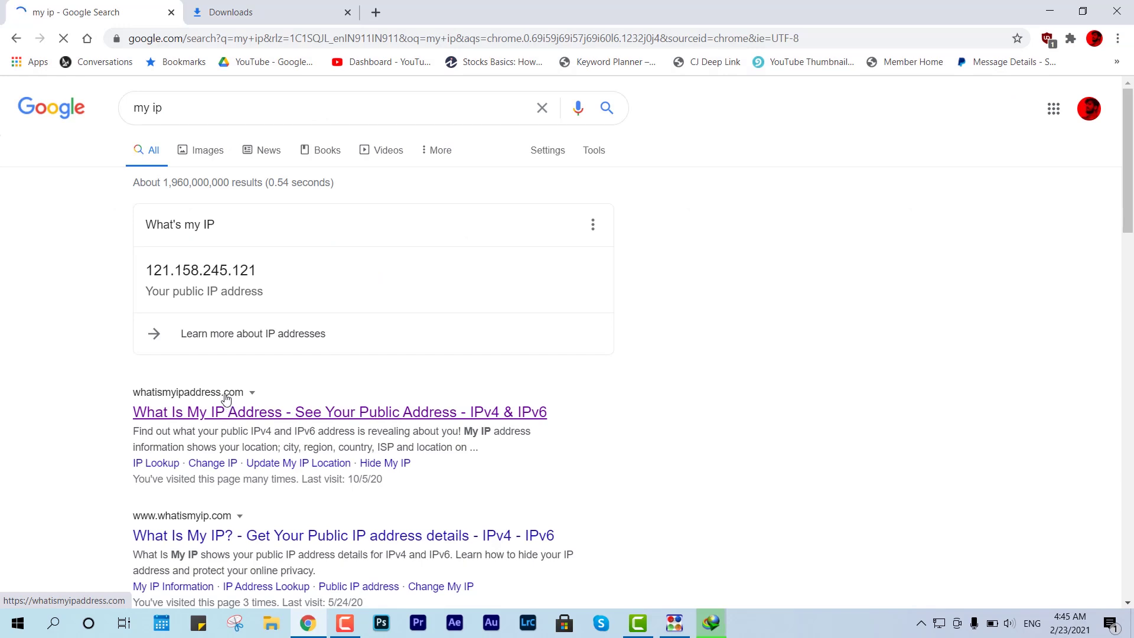
pyautogui.click(225, 399)
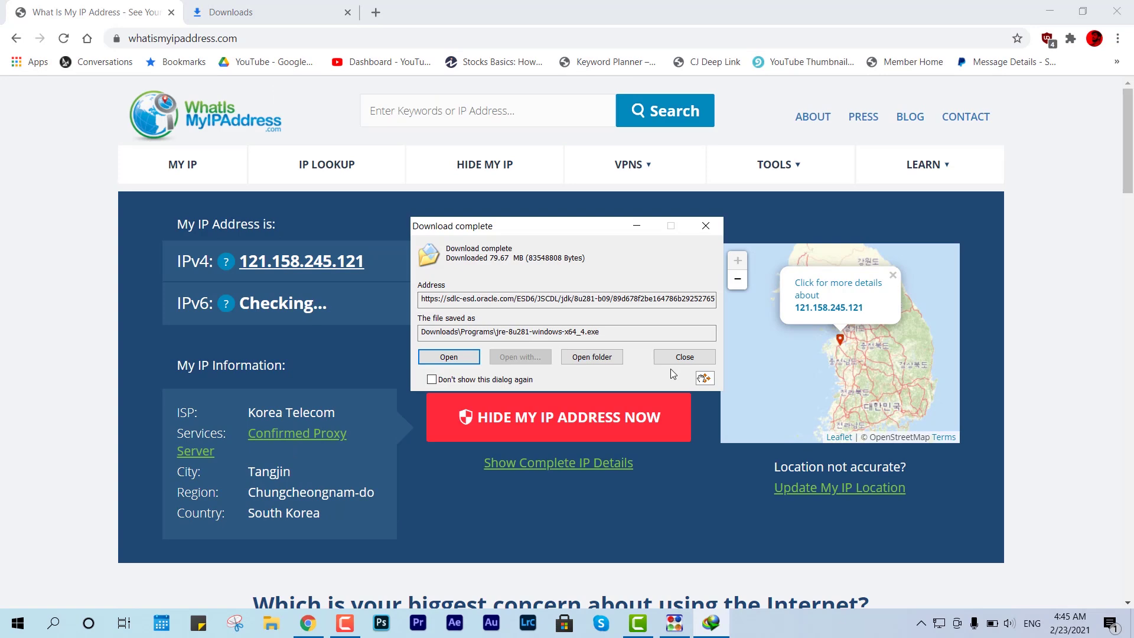
# Dismiss IDM's Download complete notice, scroll the IP page, and return to SoftEther VPN Client
pyautogui.click(679, 359)
pyautogui.scroll(-10, 344, 356)
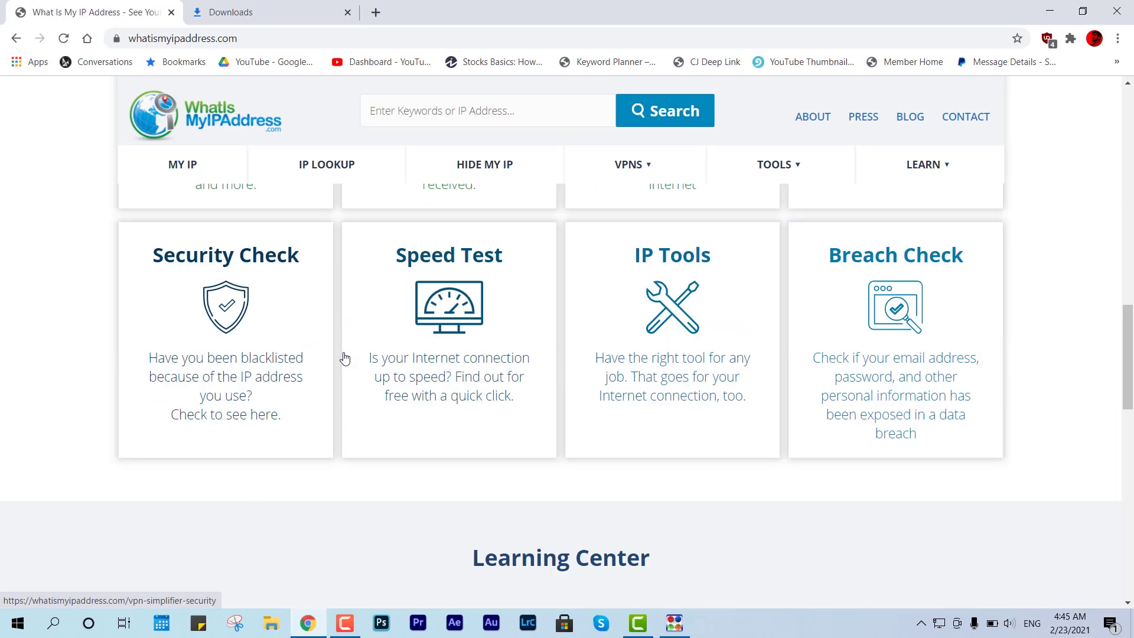
pyautogui.scroll(-5, 344, 357)
pyautogui.click(674, 623)
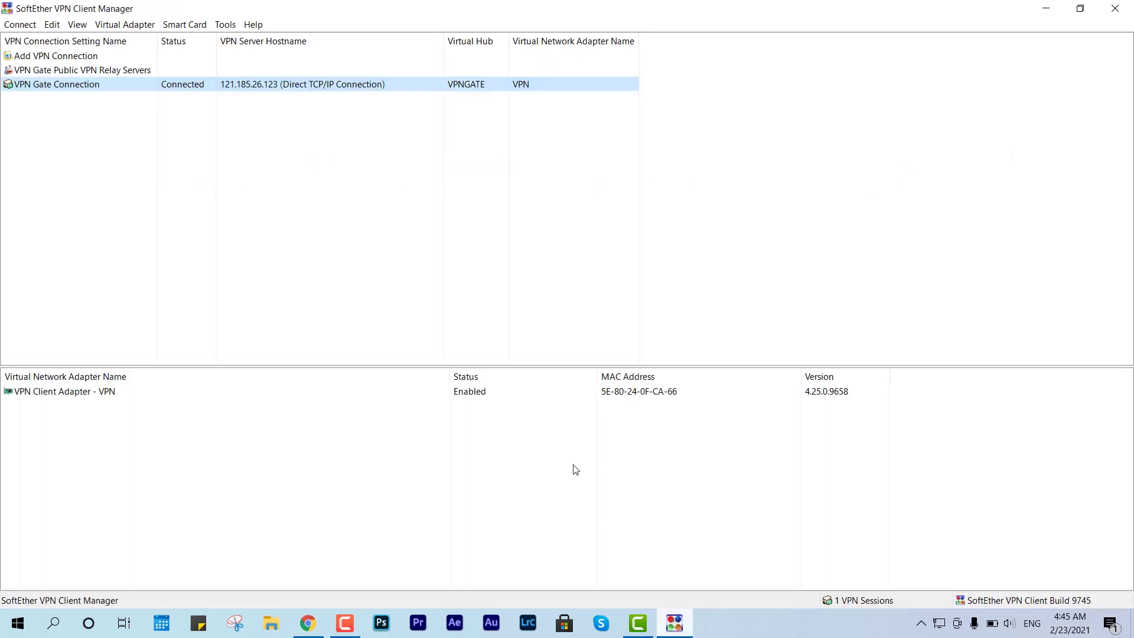
# View SoftEther's About box (Ver 4.34, Build 9745), then go back to whatismyipaddress.com in Chrome
pyautogui.click(252, 24)
pyautogui.click(285, 43)
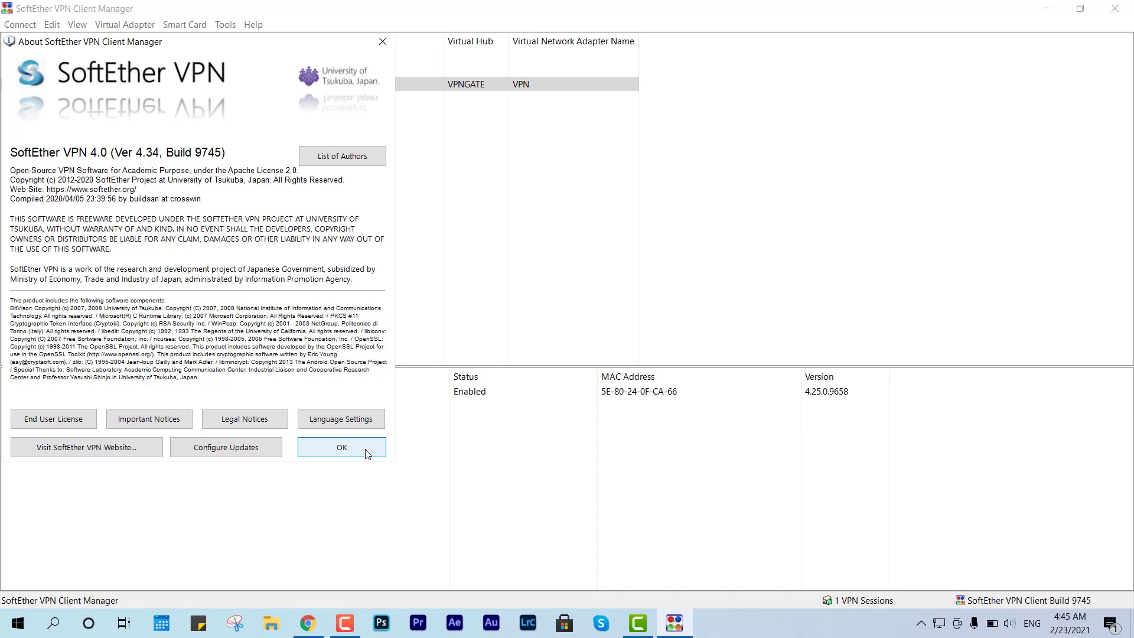
pyautogui.click(341, 447)
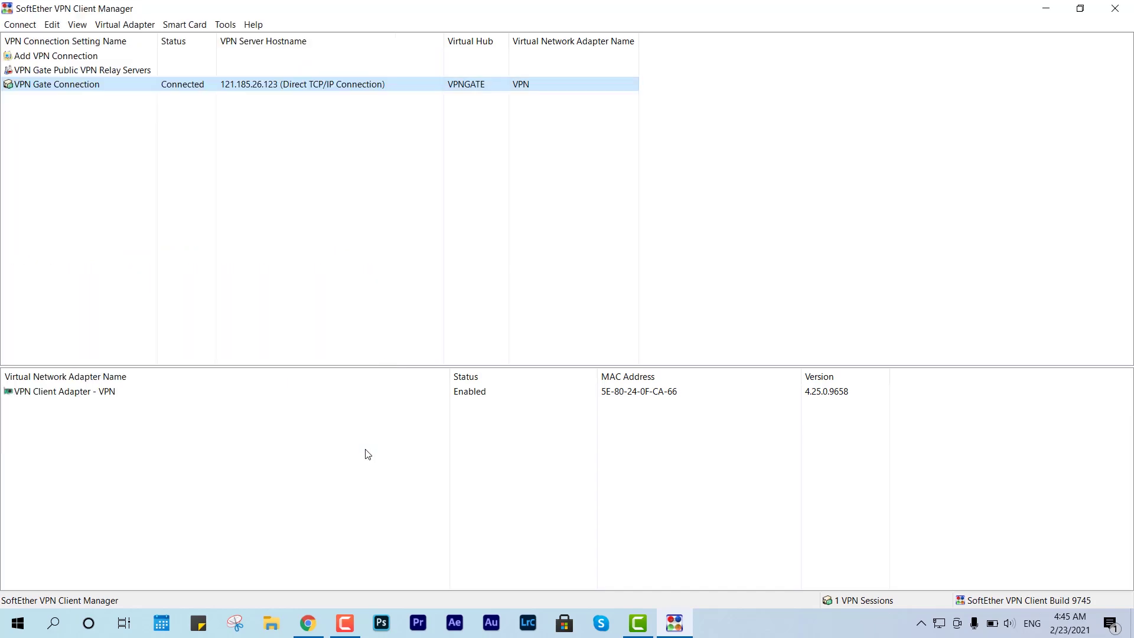
pyautogui.click(308, 624)
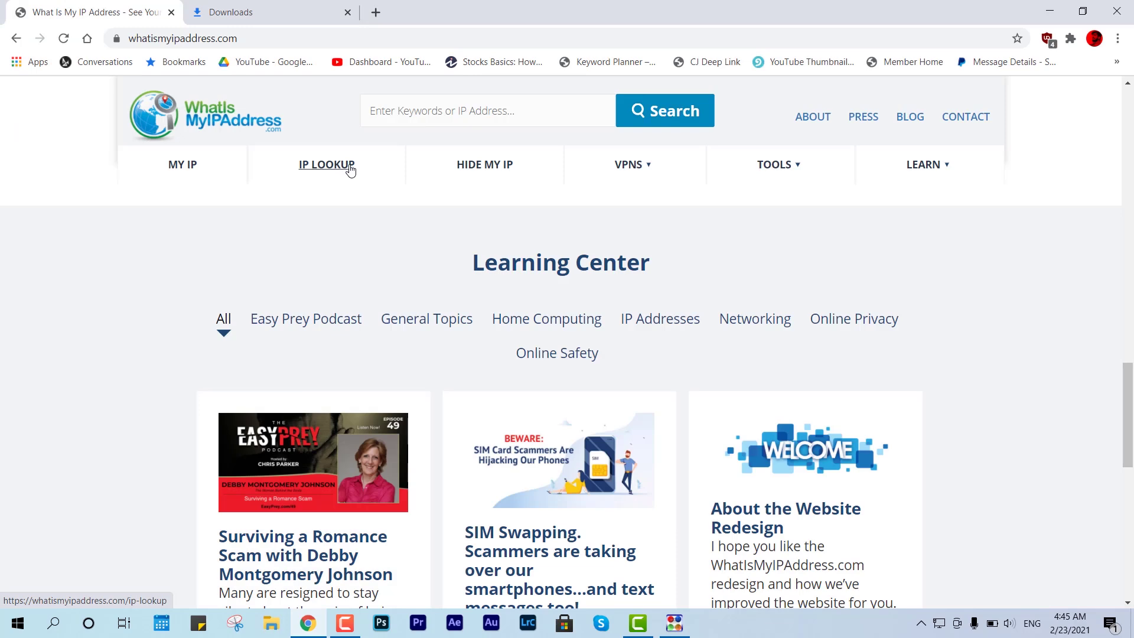